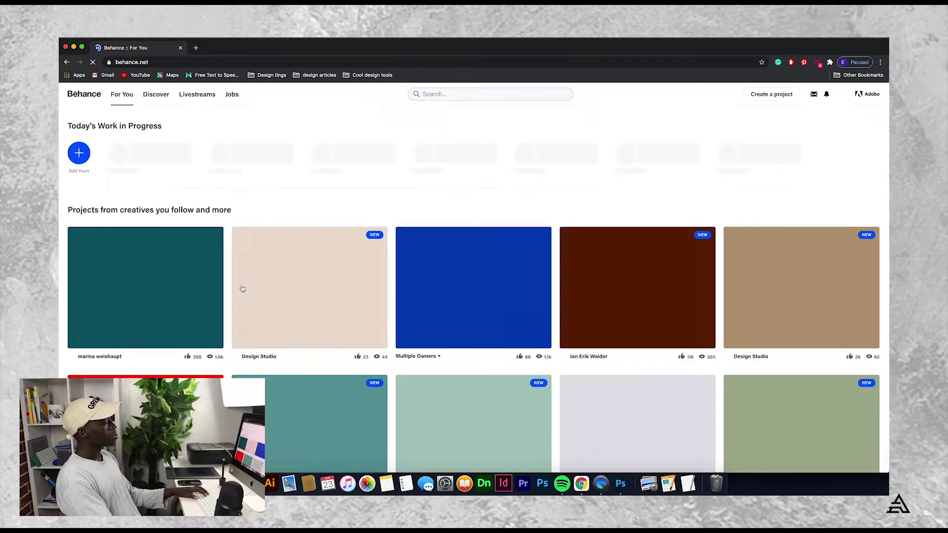
# Step: Search Behance for 'bitmap' and browse the project results
pyautogui.click(437, 94)
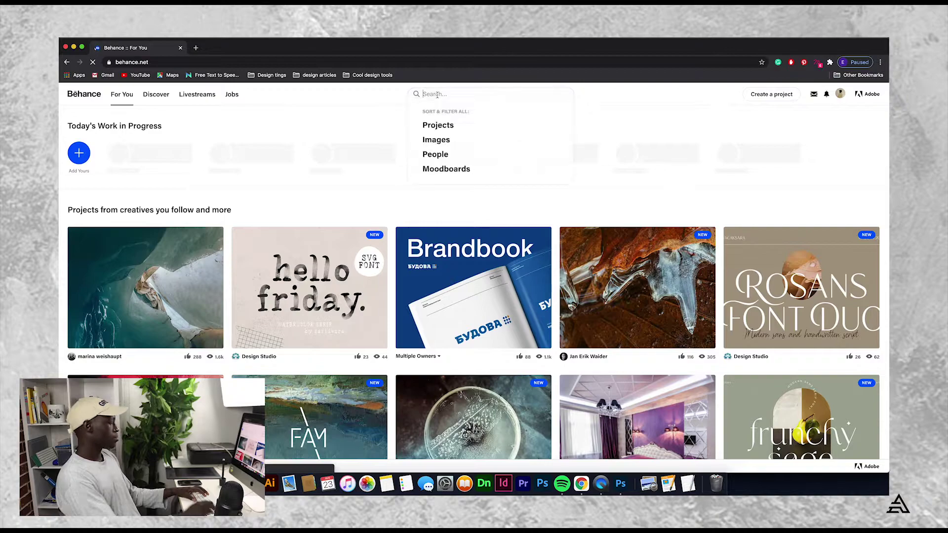
pyautogui.write('bitmap')
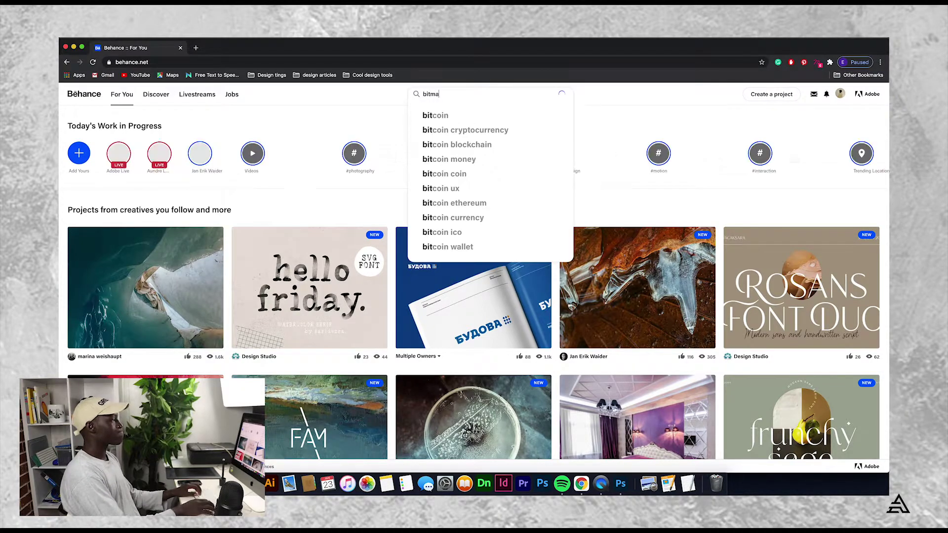
pyautogui.press('Return')
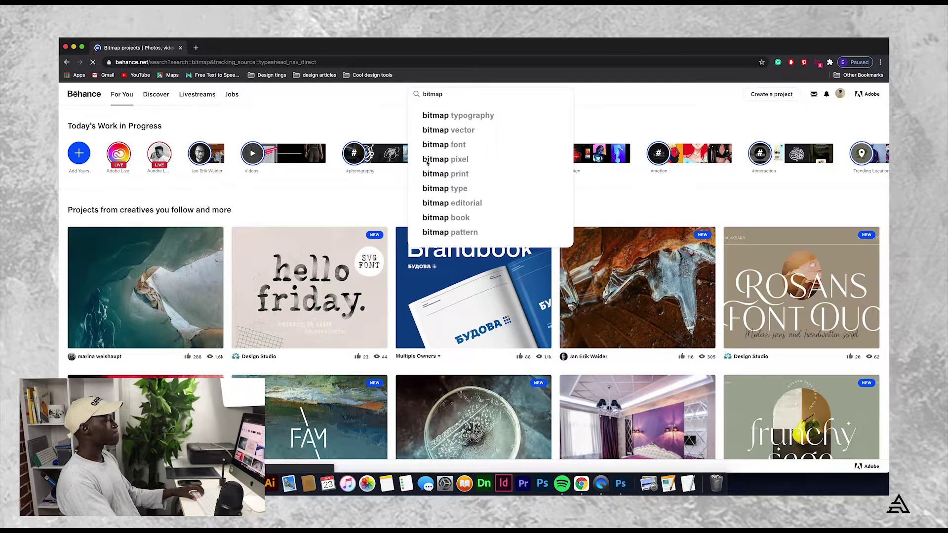
pyautogui.scroll(-2, 764, 291)
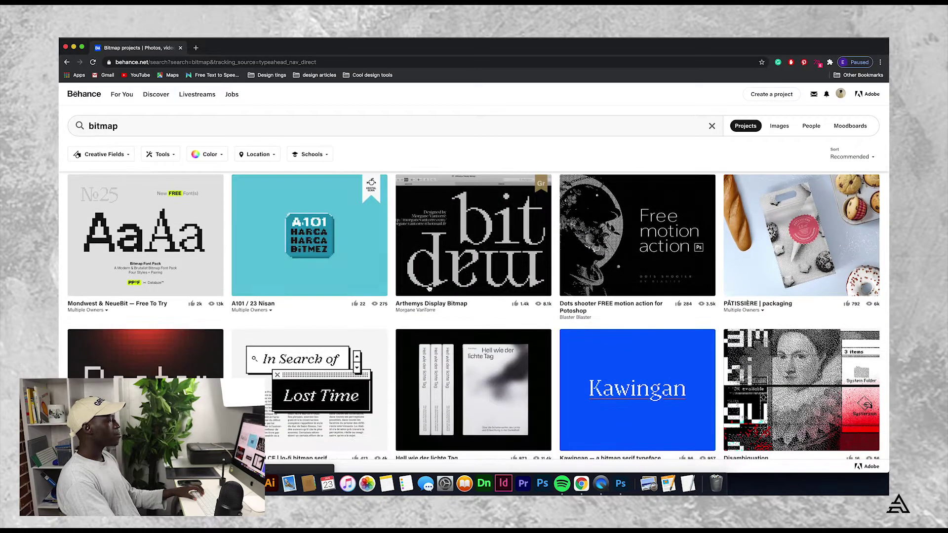
pyautogui.scroll(-1, 764, 293)
pyautogui.scroll(-3, 763, 291)
pyautogui.scroll(-1, 764, 292)
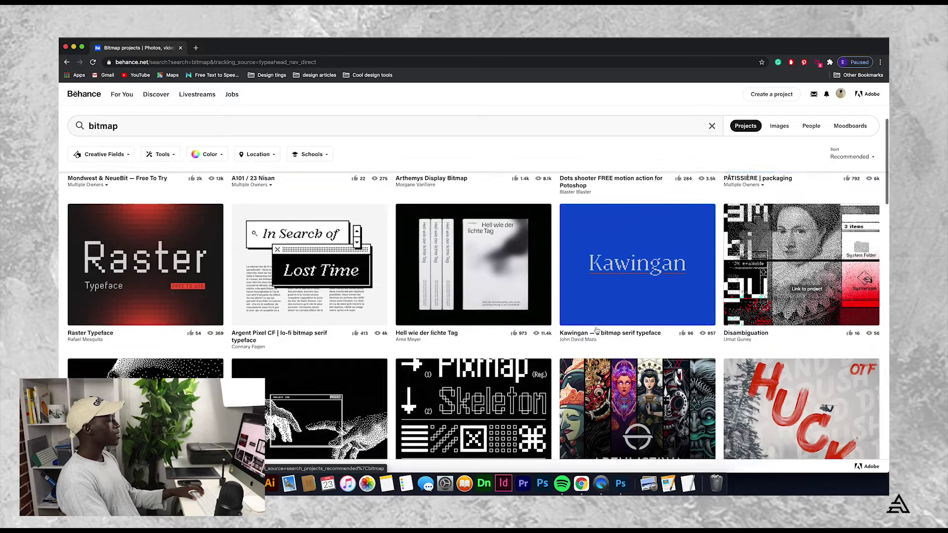
pyautogui.scroll(-3, 790, 281)
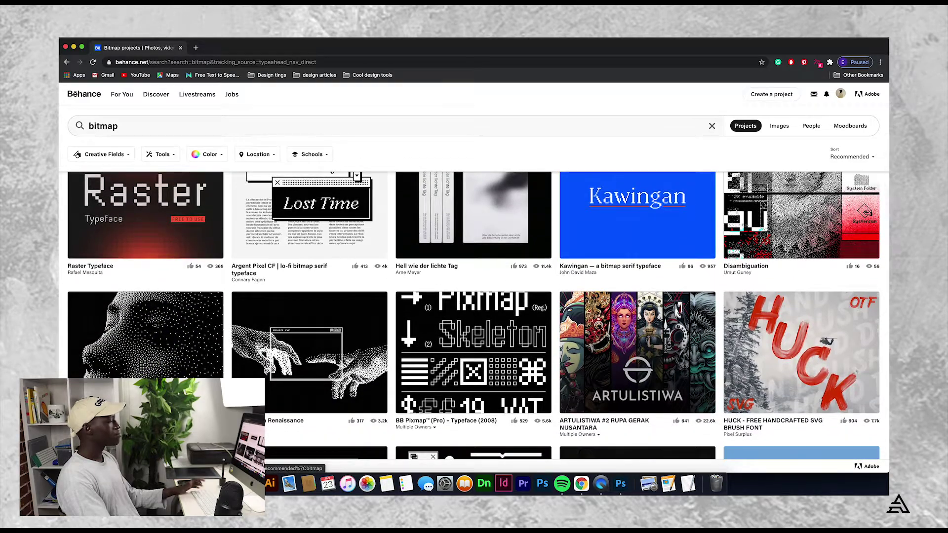
pyautogui.scroll(-5, 330, 374)
pyautogui.scroll(3, 329, 374)
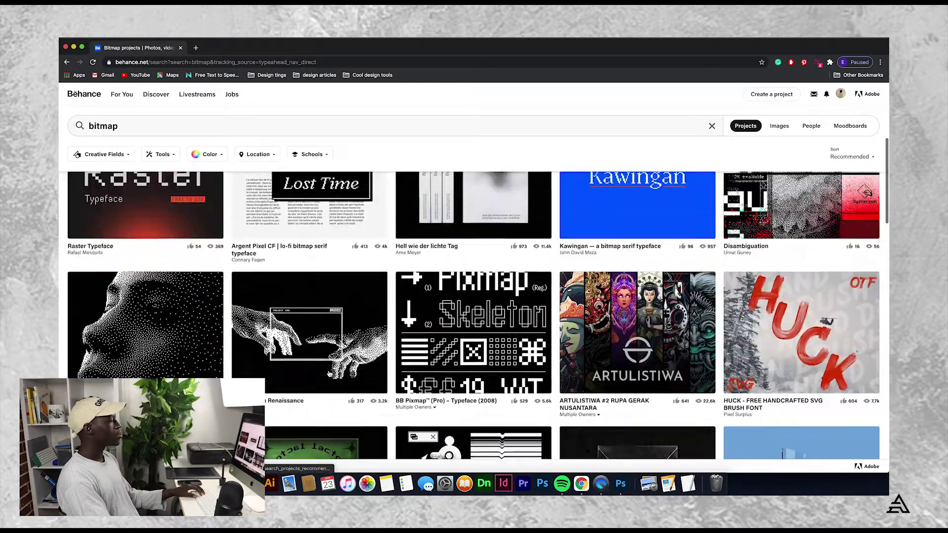
pyautogui.scroll(2, 330, 374)
pyautogui.scroll(2, 330, 375)
pyautogui.scroll(-3, 330, 374)
pyautogui.scroll(-3, 330, 374)
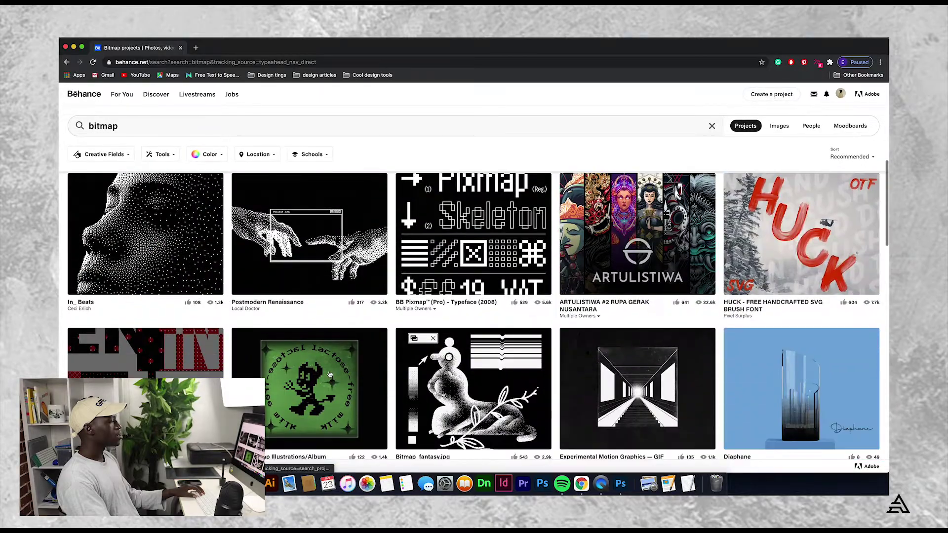
pyautogui.scroll(-2, 330, 374)
pyautogui.scroll(-1, 330, 374)
pyautogui.scroll(-4, 329, 374)
pyautogui.scroll(-1, 330, 374)
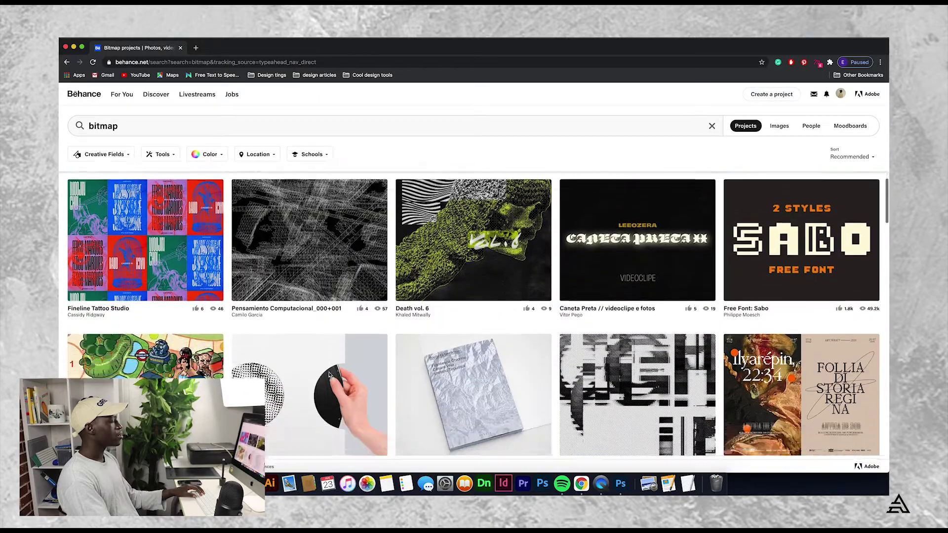
pyautogui.scroll(-2, 430, 356)
pyautogui.scroll(-2, 528, 339)
pyautogui.click(473, 308)
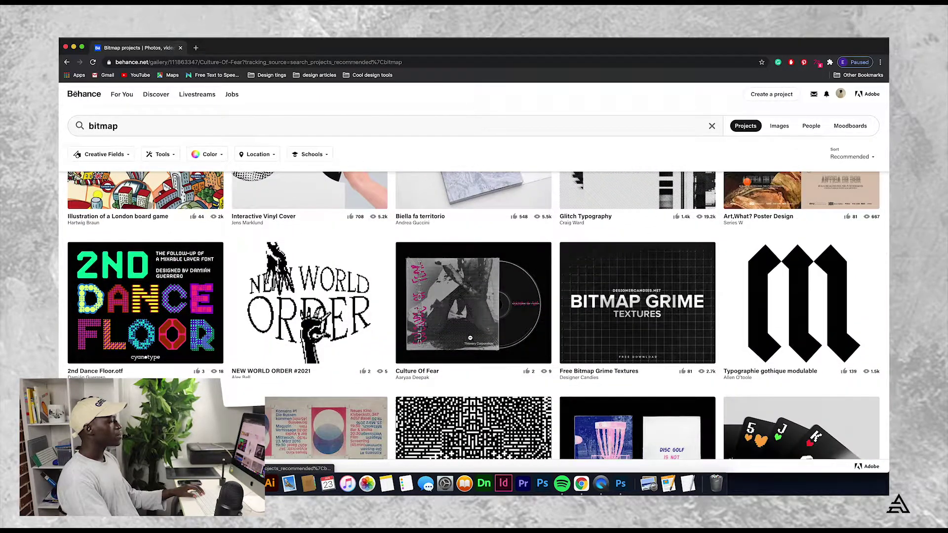
pyautogui.scroll(-2, 425, 345)
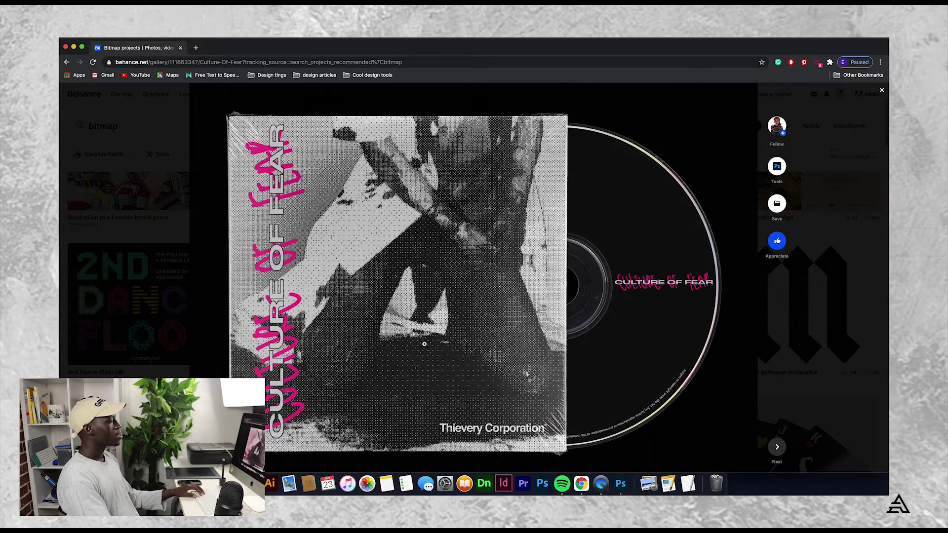
pyautogui.scroll(-3, 423, 344)
pyautogui.scroll(-3, 424, 344)
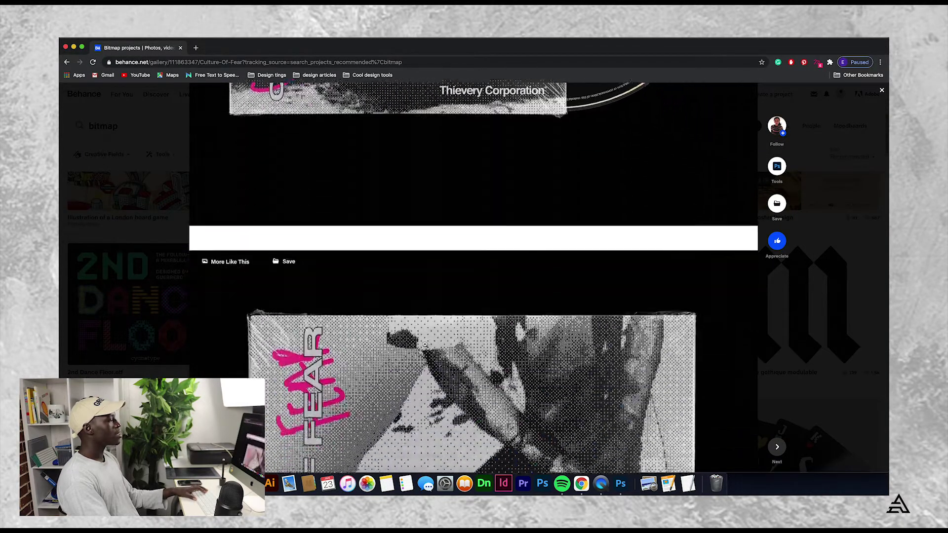
pyautogui.scroll(-1, 425, 343)
pyautogui.scroll(-4, 427, 347)
pyautogui.scroll(-2, 425, 346)
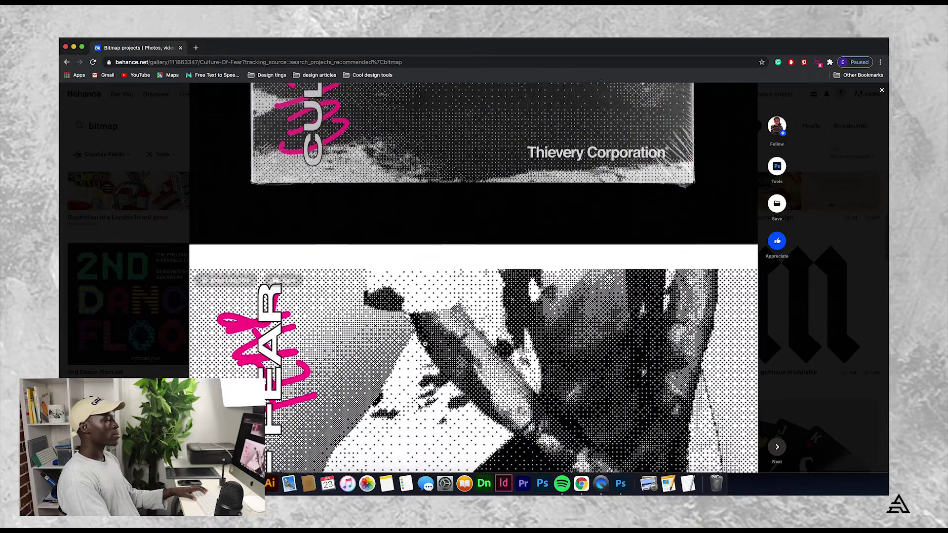
pyautogui.scroll(-4, 425, 345)
pyautogui.click(144, 326)
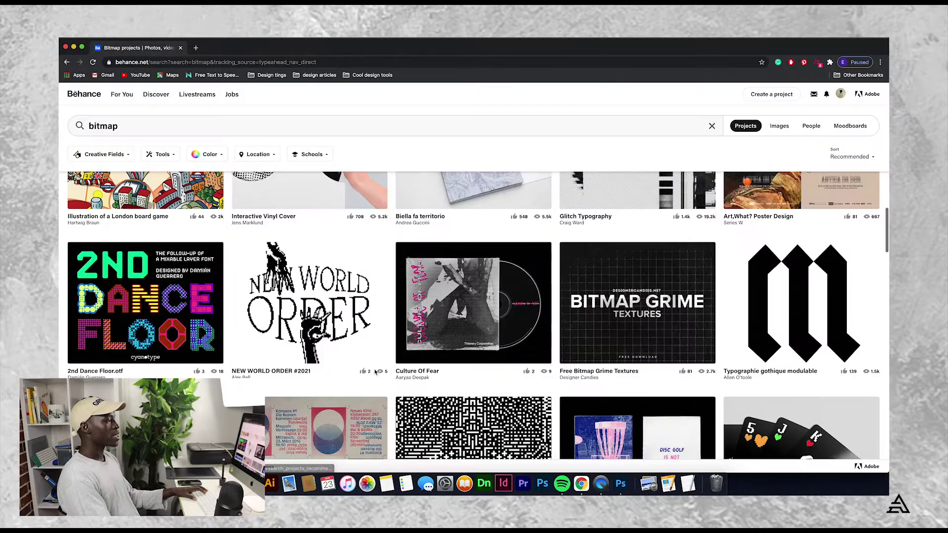
pyautogui.scroll(-2, 392, 377)
pyautogui.scroll(-1, 392, 377)
pyautogui.scroll(-5, 393, 378)
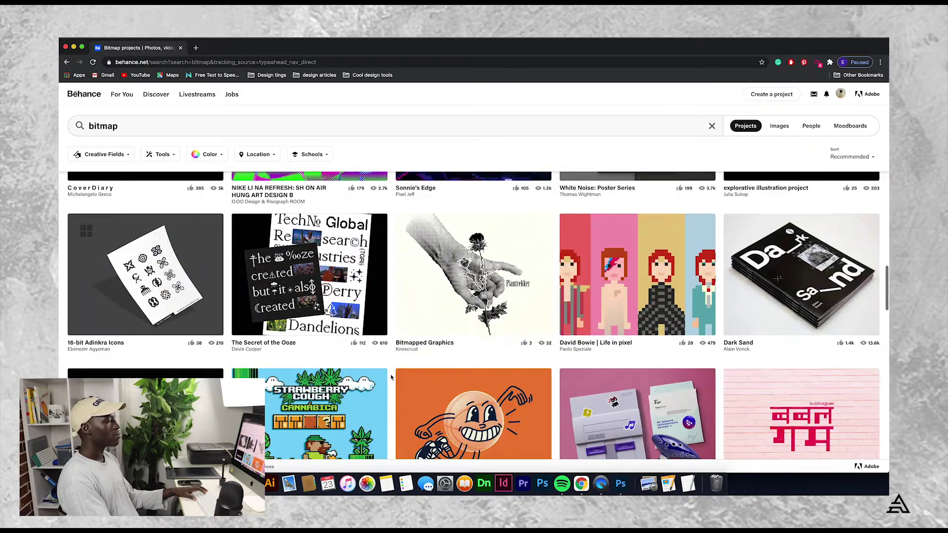
pyautogui.scroll(-3, 392, 378)
pyautogui.scroll(-3, 390, 378)
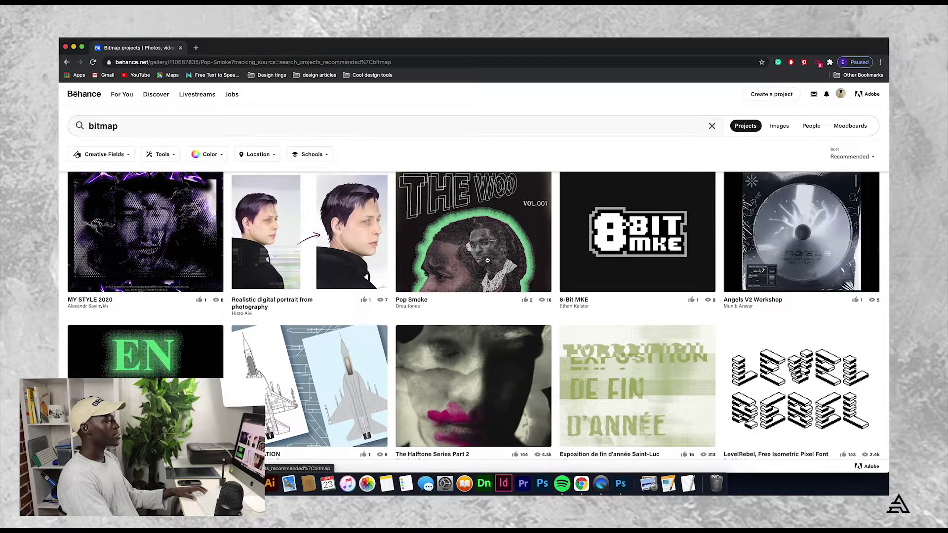
pyautogui.click(449, 246)
pyautogui.scroll(-2, 436, 287)
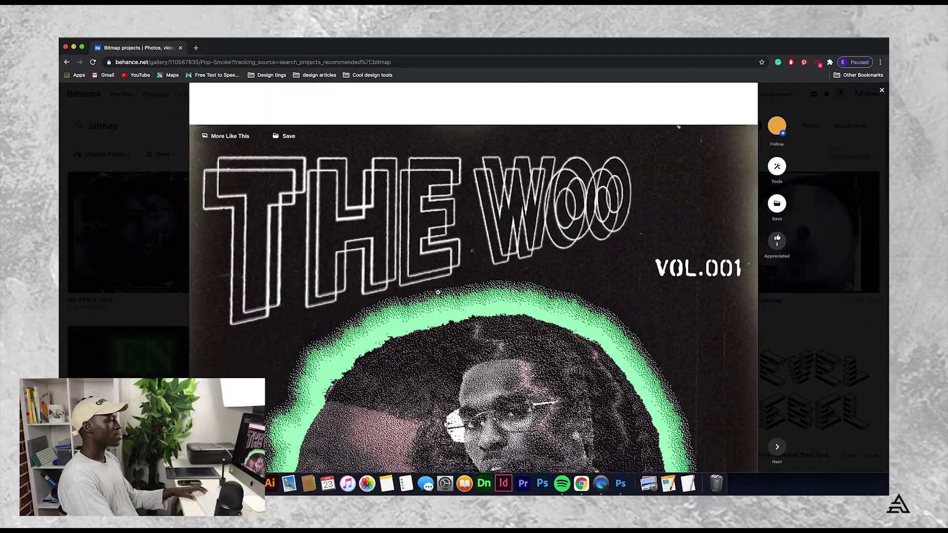
pyautogui.scroll(-1, 436, 288)
pyautogui.scroll(-1, 437, 288)
pyautogui.scroll(-1, 438, 293)
pyautogui.scroll(-1, 438, 292)
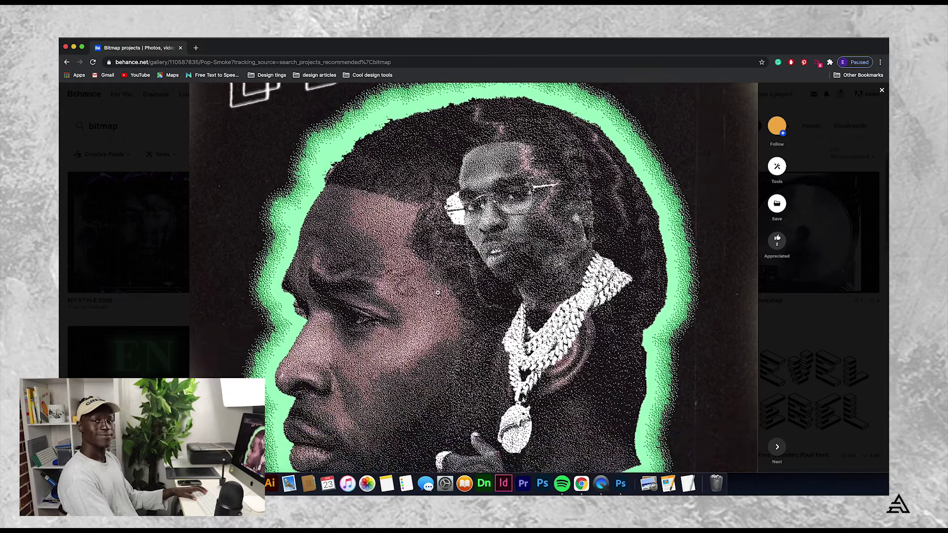
pyautogui.scroll(-1, 438, 293)
pyautogui.scroll(-4, 438, 293)
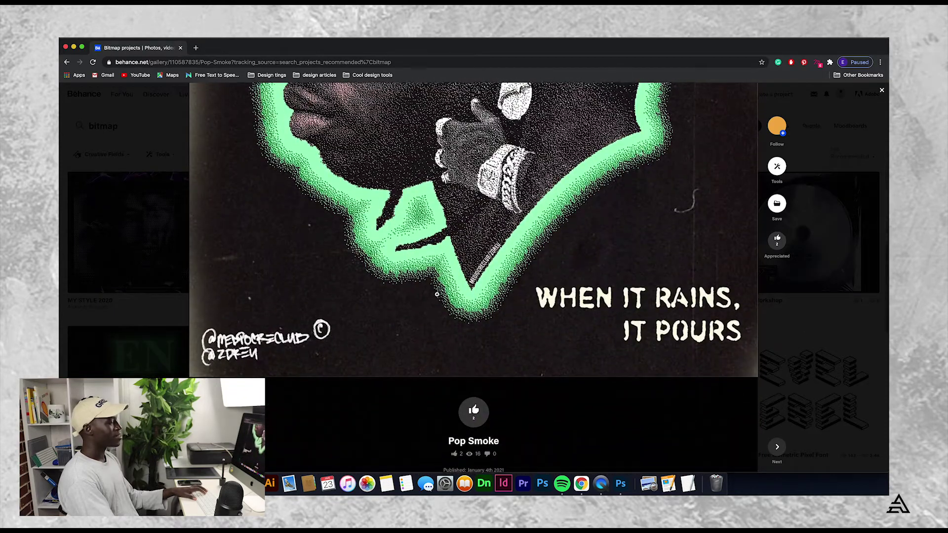
pyautogui.scroll(1, 437, 294)
pyautogui.scroll(1, 437, 294)
pyautogui.scroll(1, 437, 294)
pyautogui.scroll(2, 437, 294)
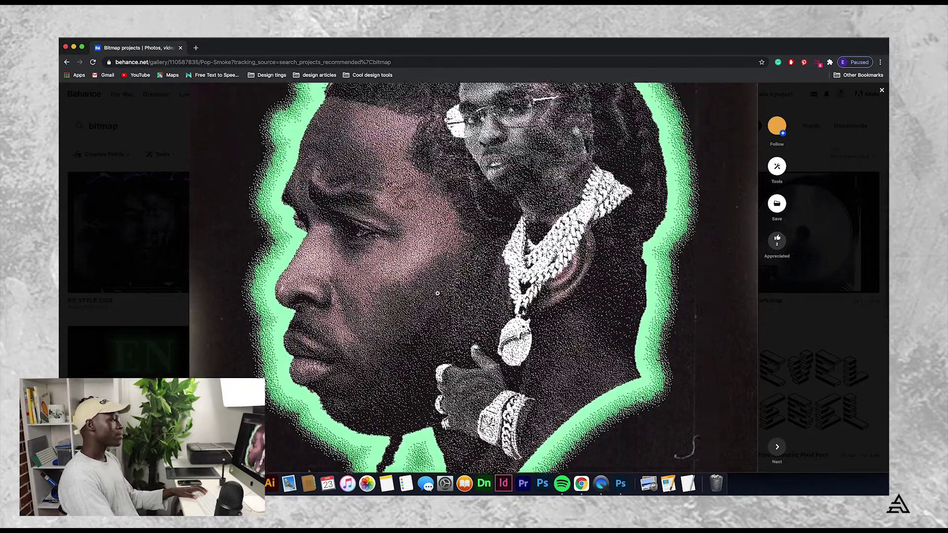
pyautogui.scroll(1, 437, 295)
pyautogui.scroll(-5, 438, 294)
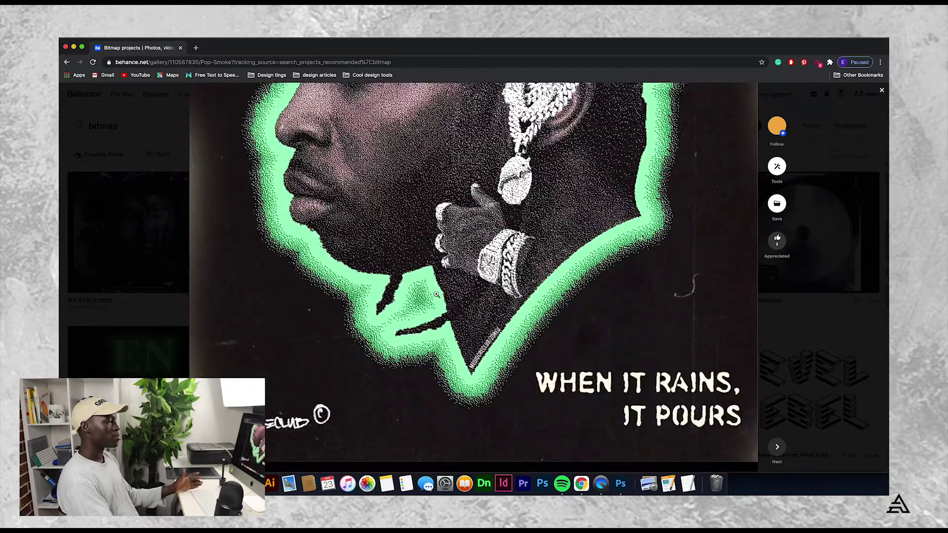
pyautogui.click(157, 316)
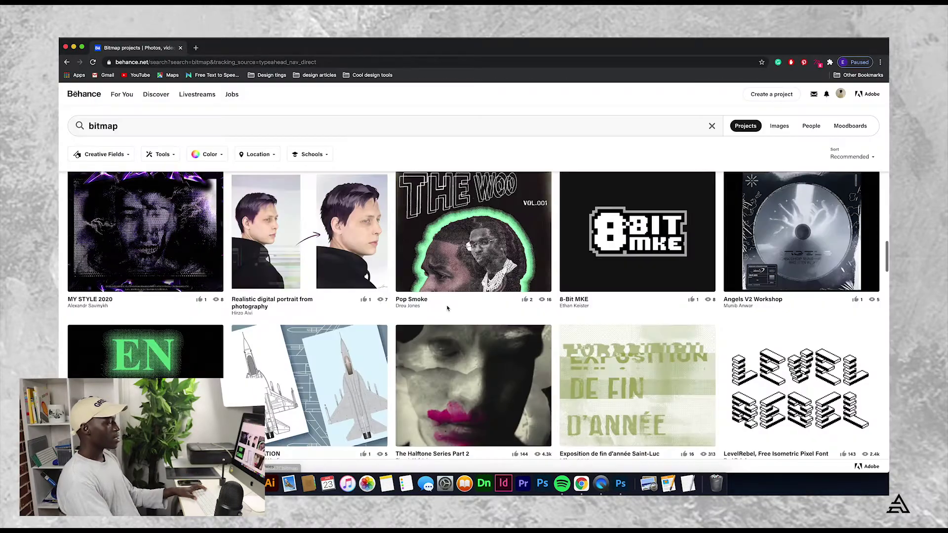
# Step: In a new tab, search Google for Kanye West Life of Pablo photos
pyautogui.click(195, 48)
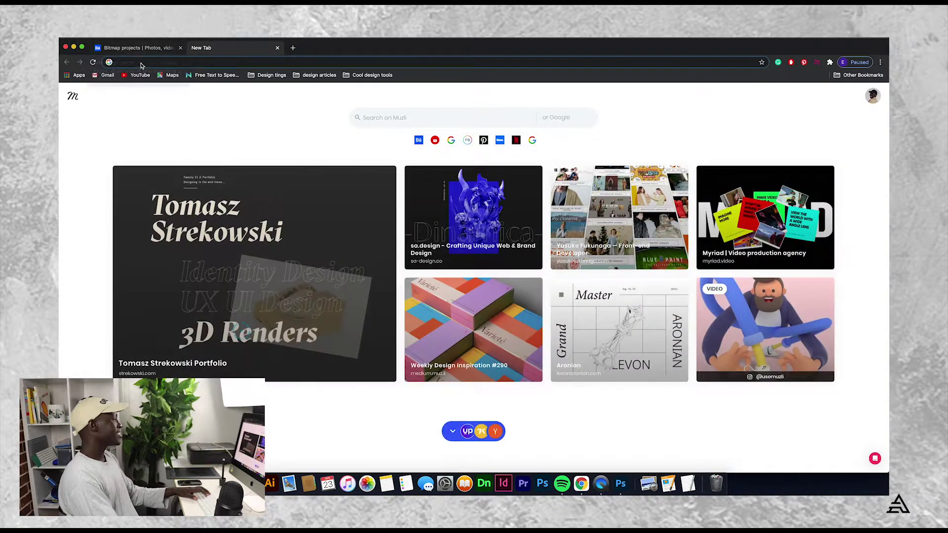
pyautogui.click(225, 64)
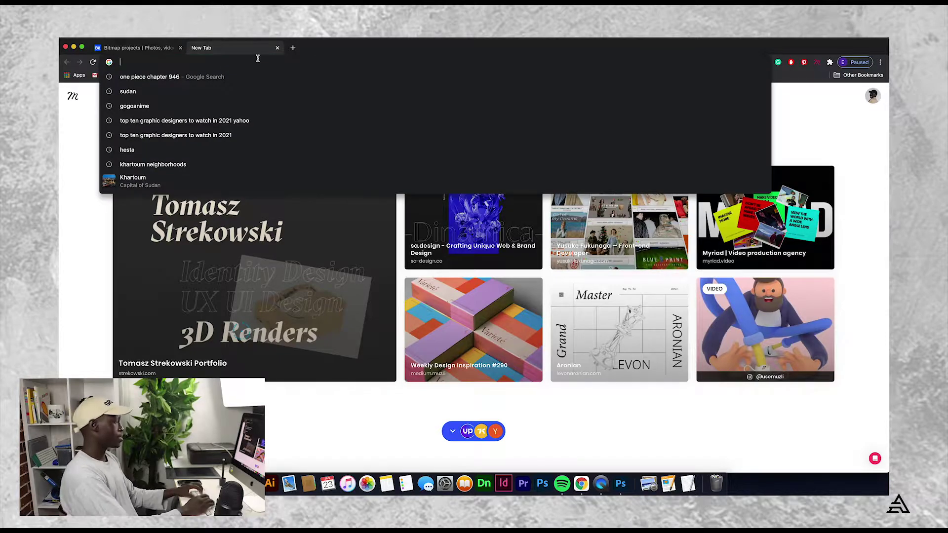
pyautogui.write('kan')
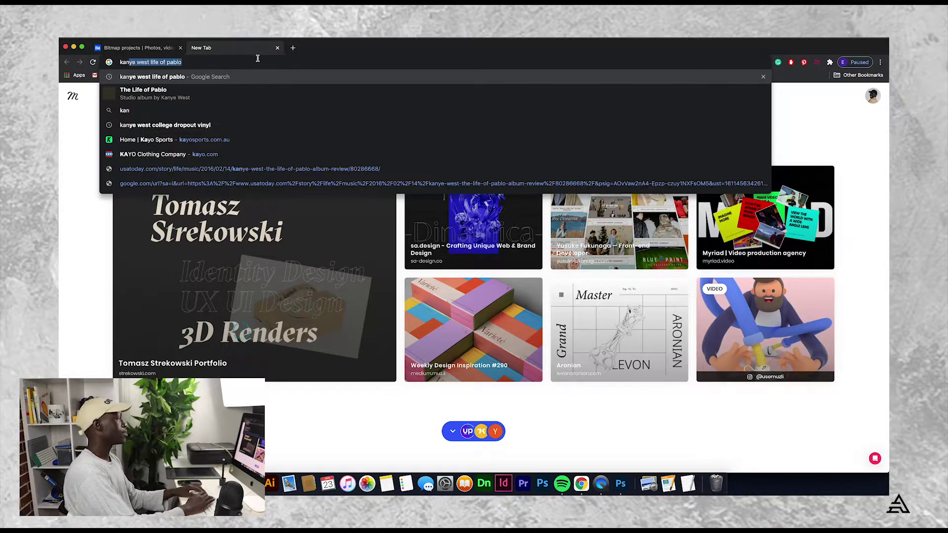
pyautogui.press('Return')
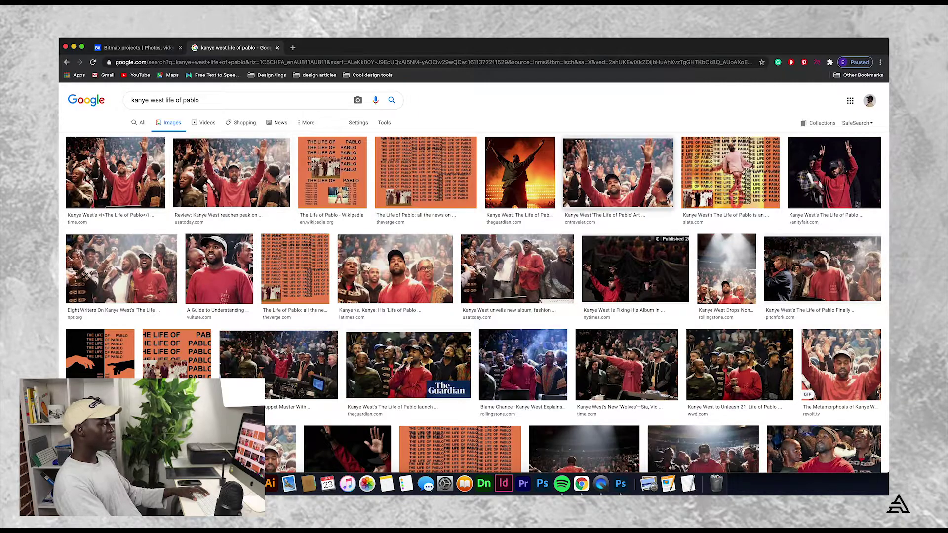
# Step: Save the USA Today raised-arms red-sweater photo to the Desktop
pyautogui.click(231, 174)
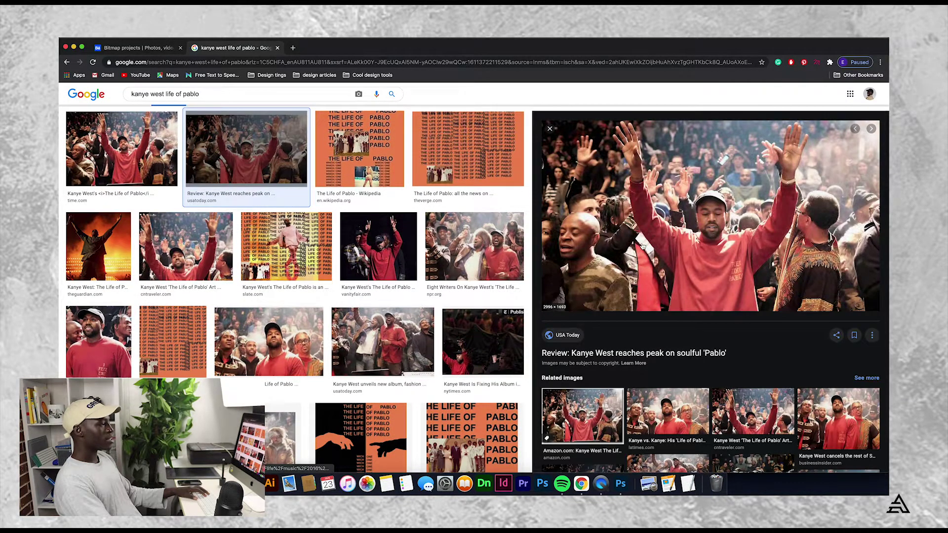
pyautogui.rightClick(668, 236)
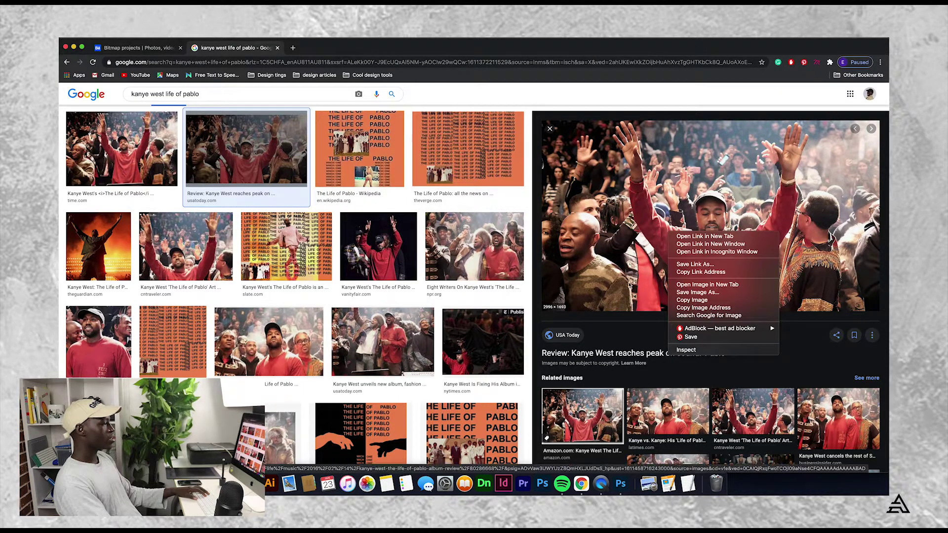
pyautogui.click(696, 291)
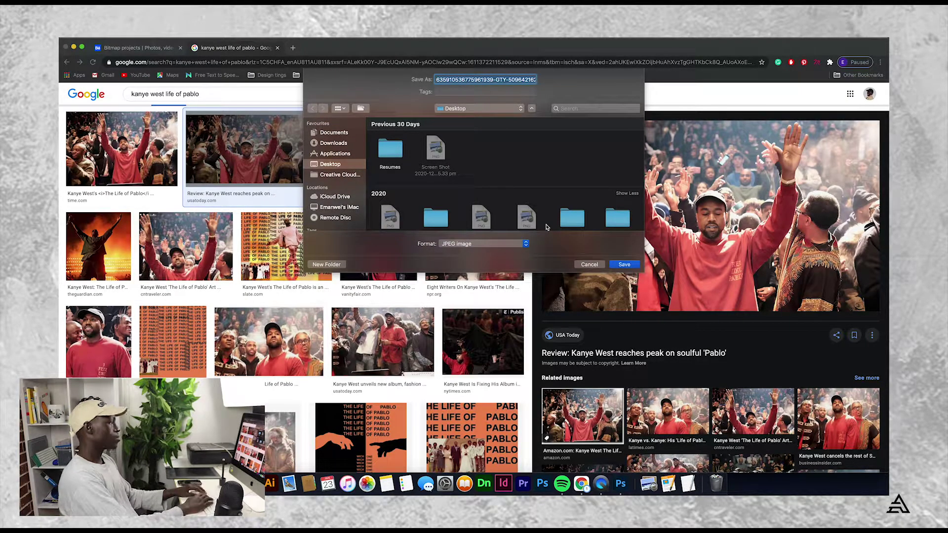
pyautogui.press('Return')
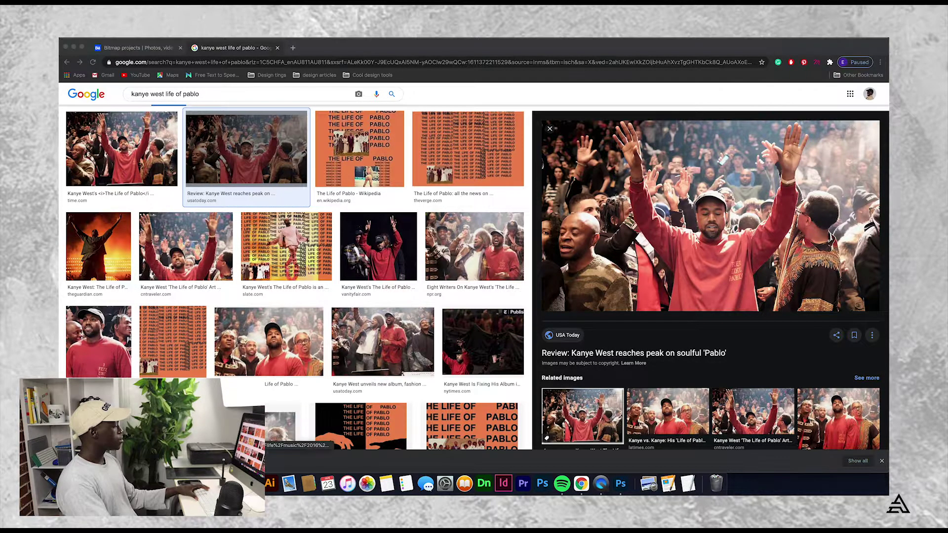
# Step: Convert the Kanye photo to Grayscale mode in Photoshop, discarding its colour
pyautogui.click(621, 485)
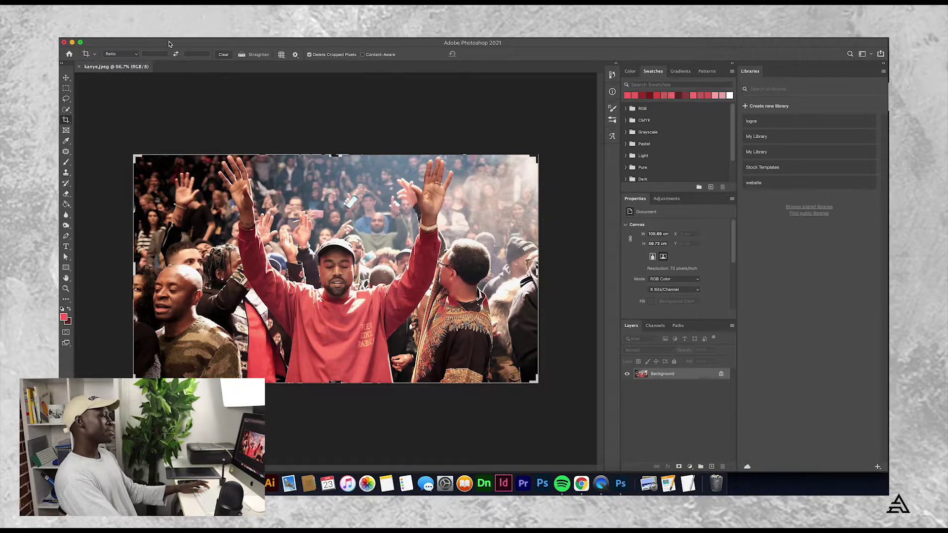
pyautogui.click(158, 38)
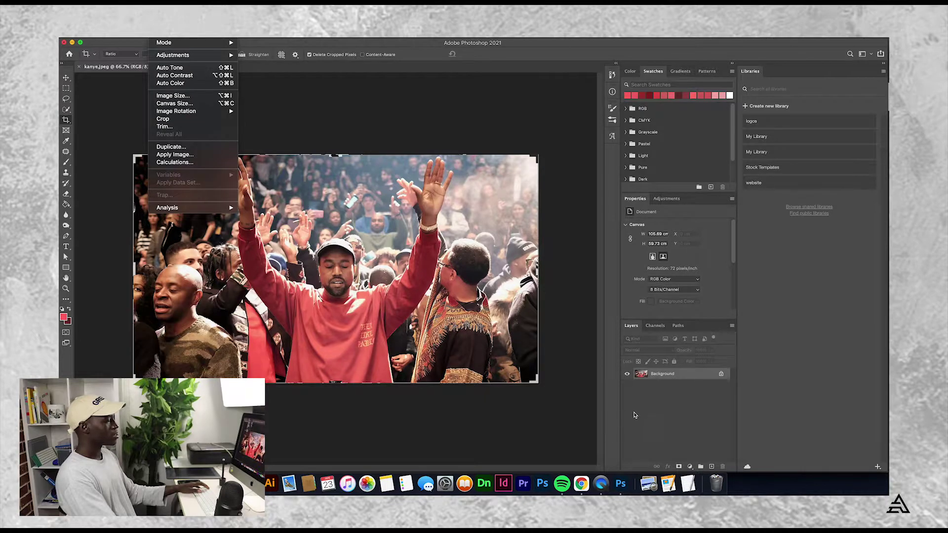
pyautogui.click(107, 151)
pyautogui.press('v')
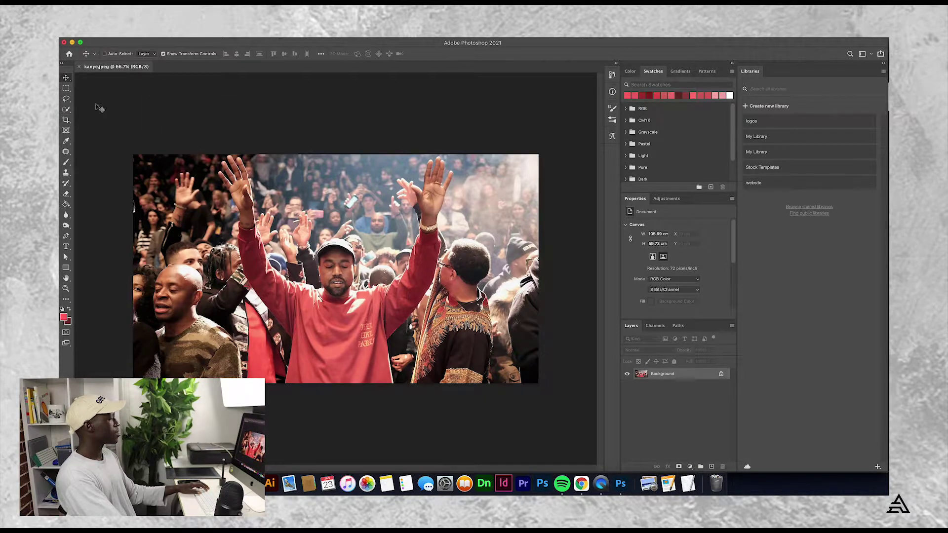
pyautogui.click(153, 37)
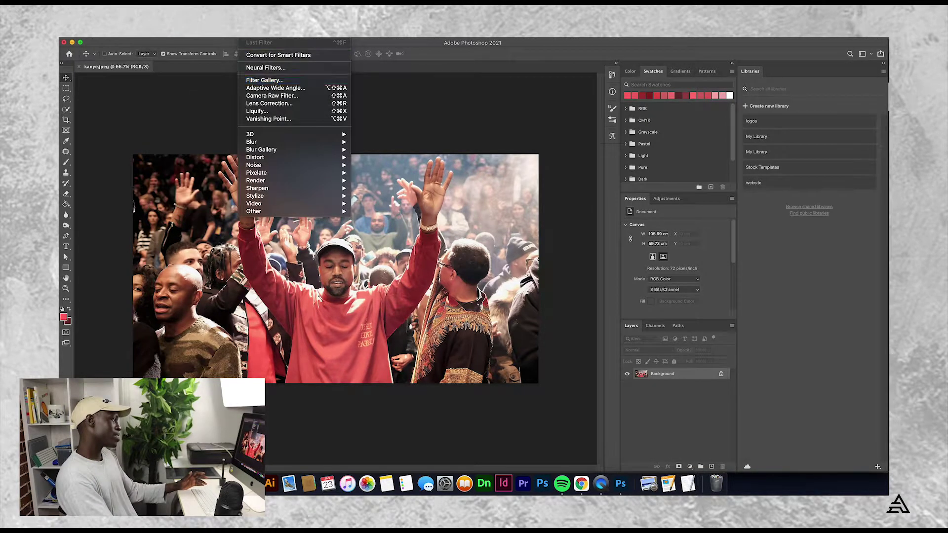
pyautogui.moveTo(164, 42)
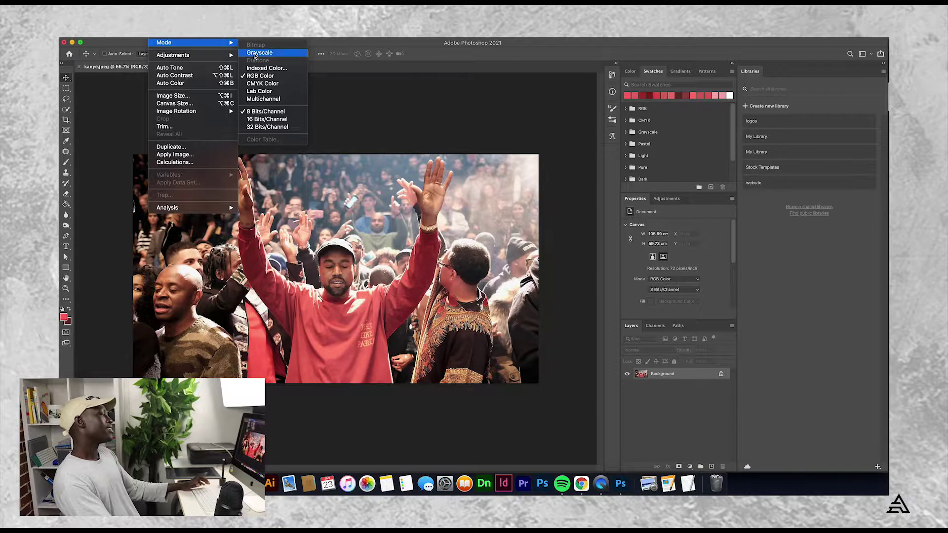
pyautogui.click(257, 53)
pyautogui.press('Return')
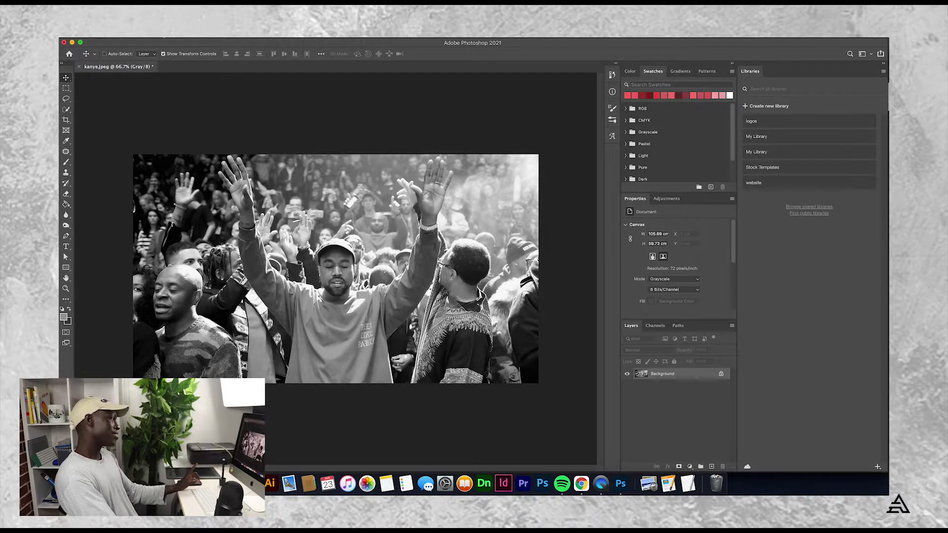
# Step: Convert to Bitmap at 30 px/inch with a 33 lines/inch, 45° diamond halftone screen
pyautogui.click(162, 36)
pyautogui.moveTo(165, 43)
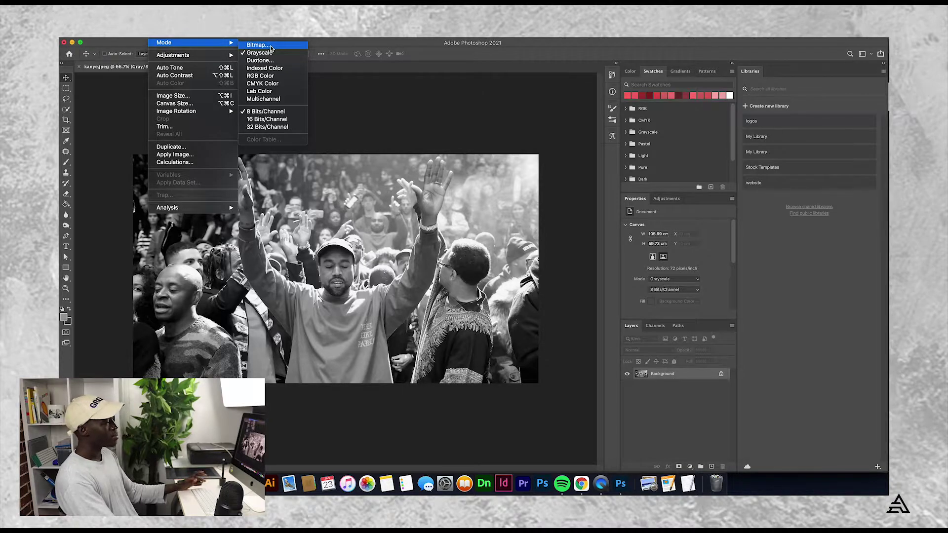
pyautogui.click(271, 46)
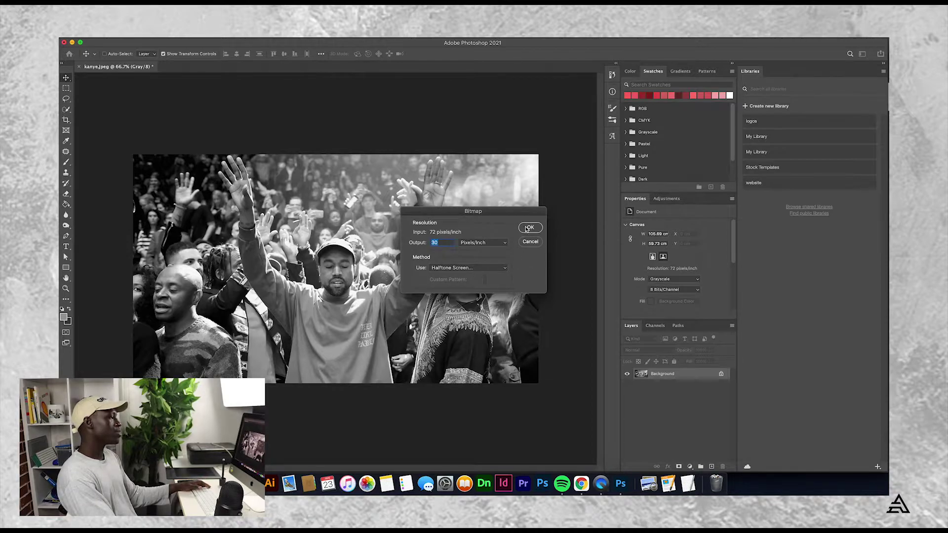
pyautogui.click(526, 230)
pyautogui.click(460, 264)
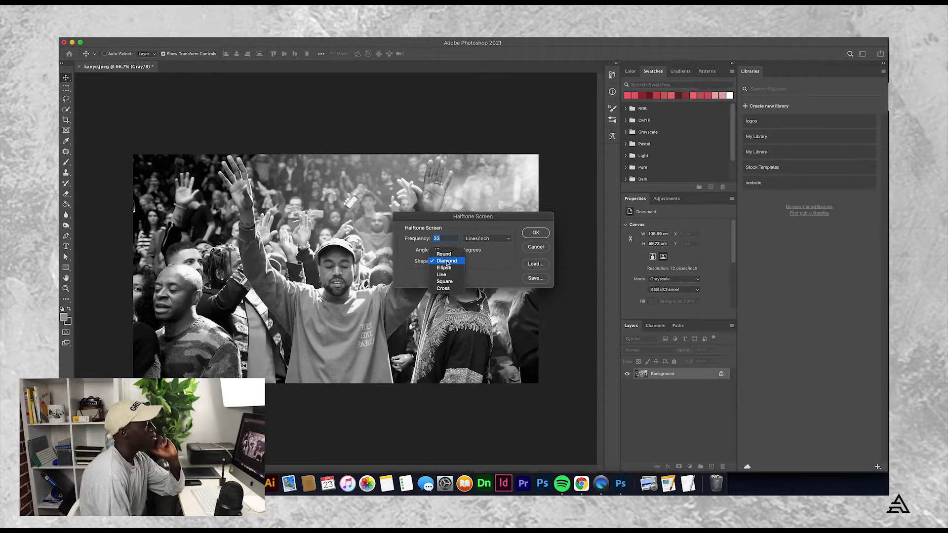
pyautogui.click(446, 262)
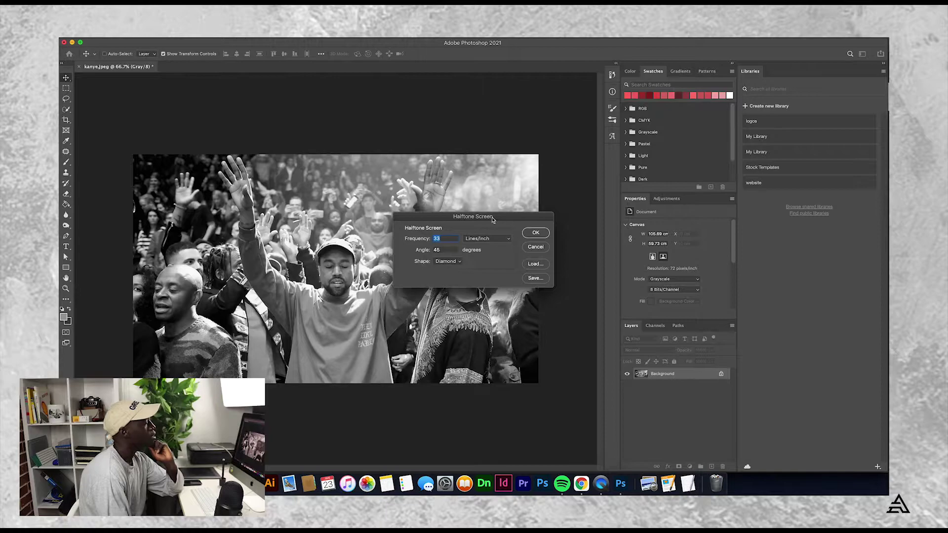
pyautogui.click(537, 233)
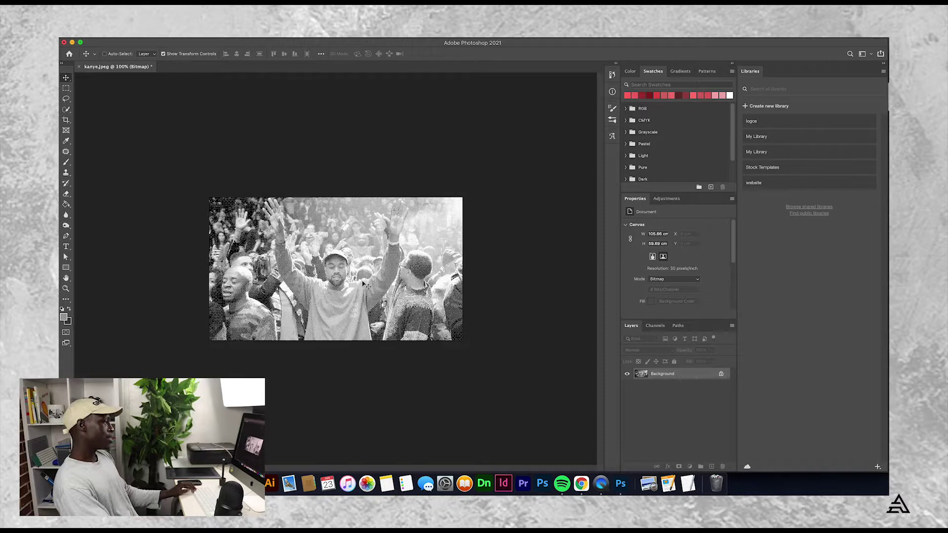
pyautogui.scroll(2, 365, 286)
pyautogui.scroll(3, 364, 286)
pyautogui.scroll(1, 364, 286)
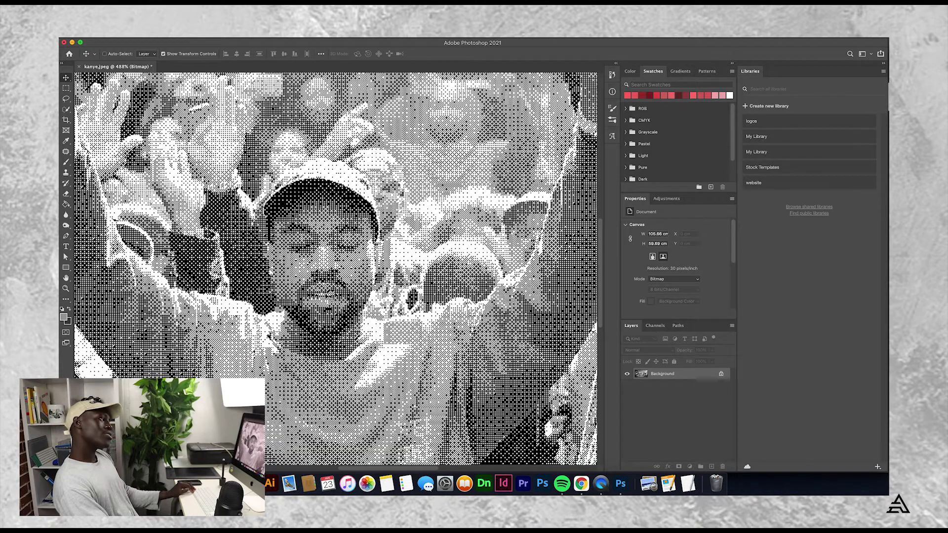
pyautogui.scroll(-3, 327, 307)
pyautogui.scroll(-3, 338, 314)
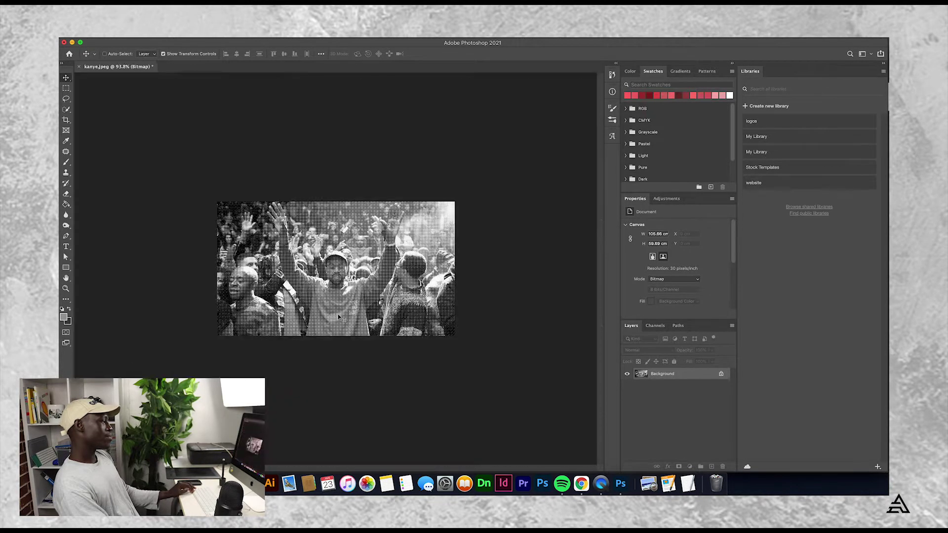
pyautogui.scroll(-3, 337, 314)
pyautogui.scroll(4, 337, 308)
pyautogui.scroll(-1, 336, 298)
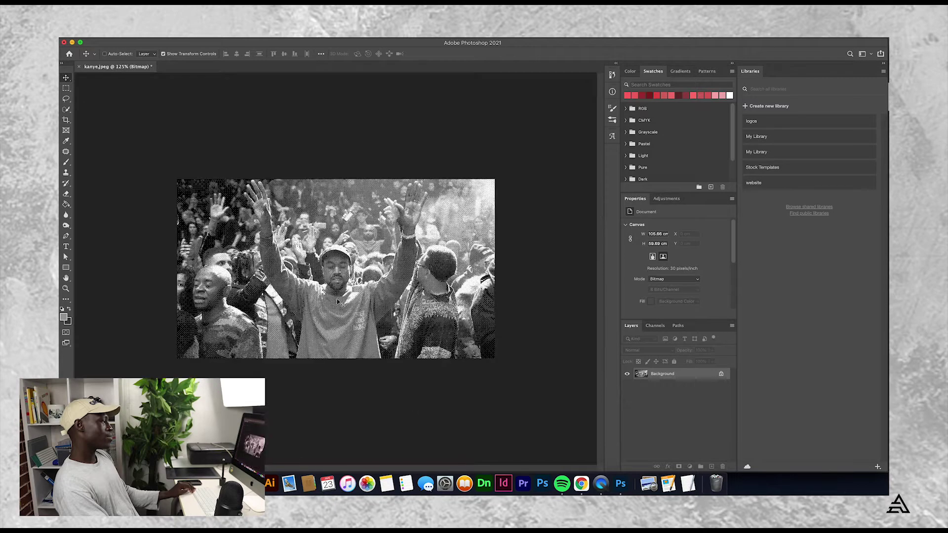
pyautogui.scroll(-2, 336, 301)
pyautogui.scroll(2, 336, 300)
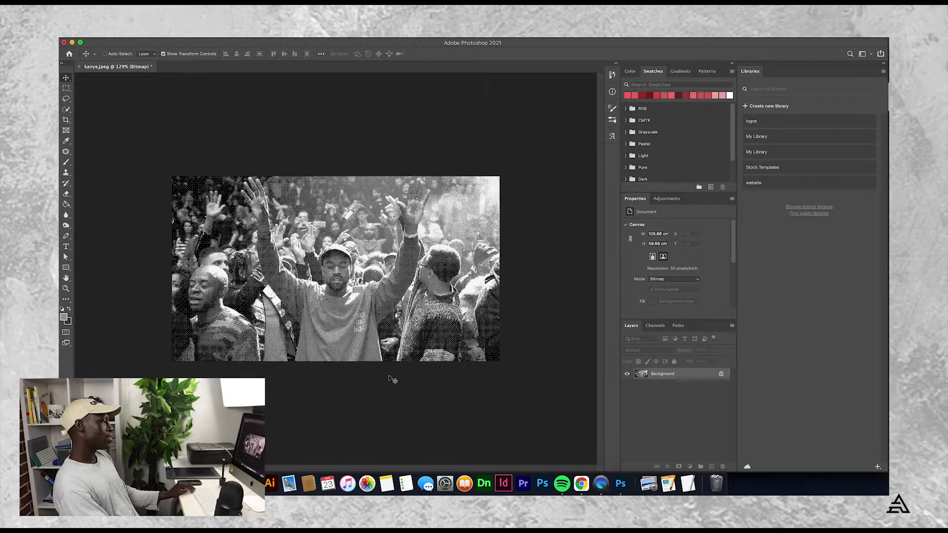
pyautogui.scroll(-2, 354, 333)
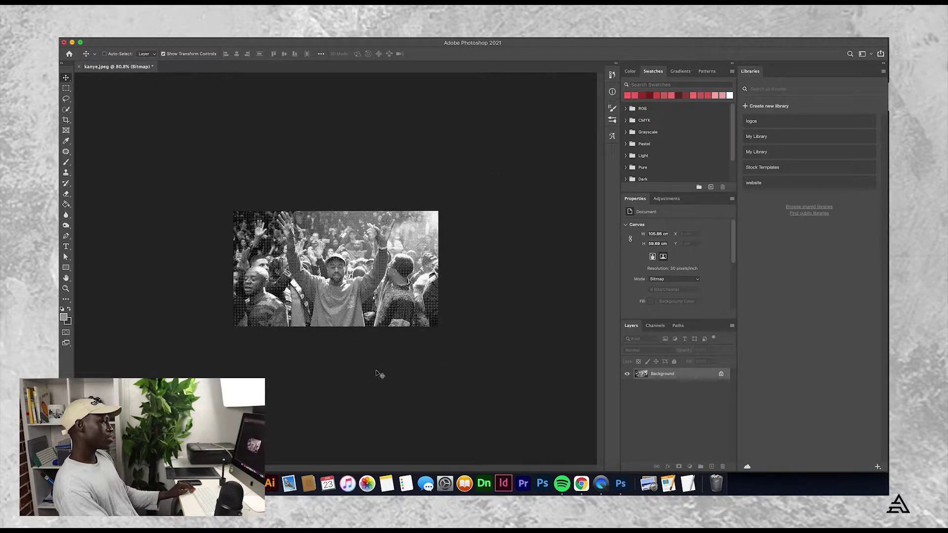
pyautogui.scroll(2, 329, 302)
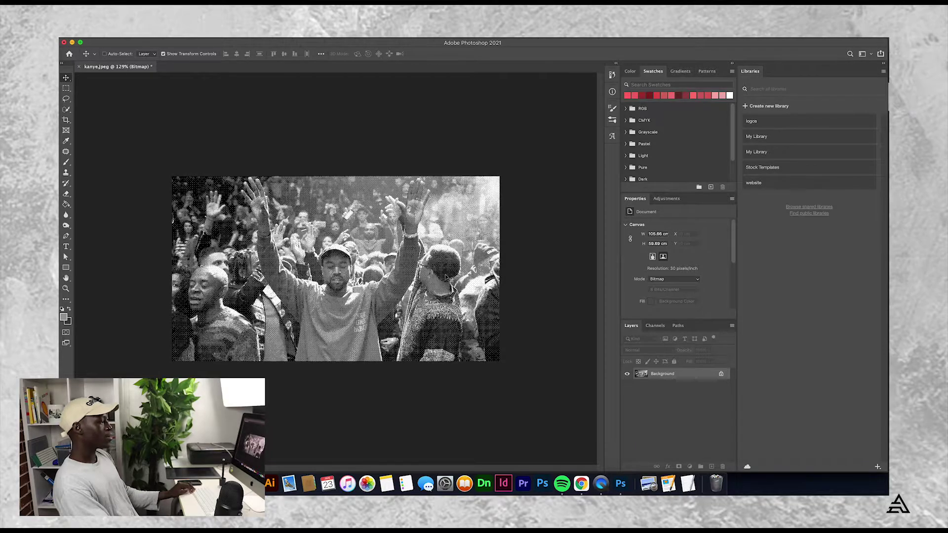
pyautogui.hotkey('ctrl', '+')
pyautogui.hotkey('ctrl', '+')
pyautogui.scroll(-5, 351, 289)
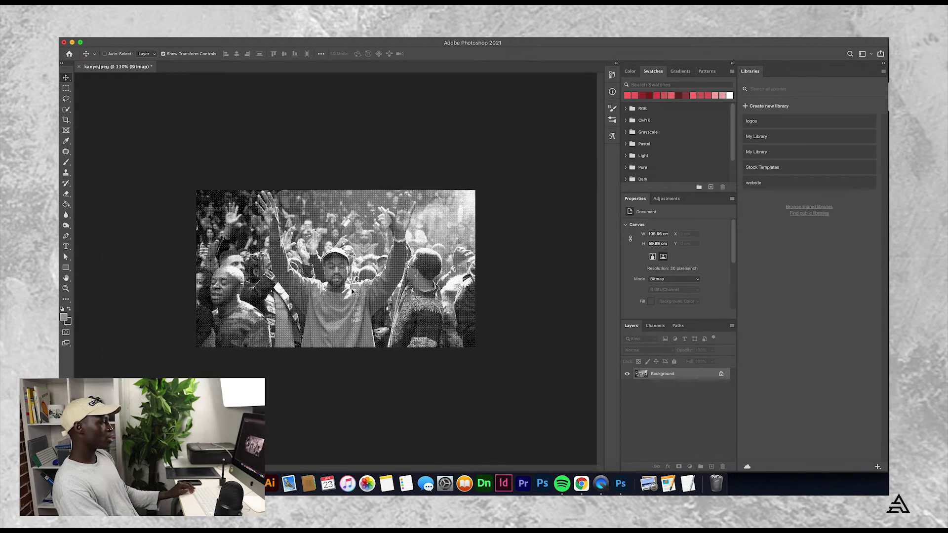
pyautogui.scroll(5, 351, 289)
pyautogui.scroll(-2, 351, 289)
pyautogui.scroll(-4, 350, 289)
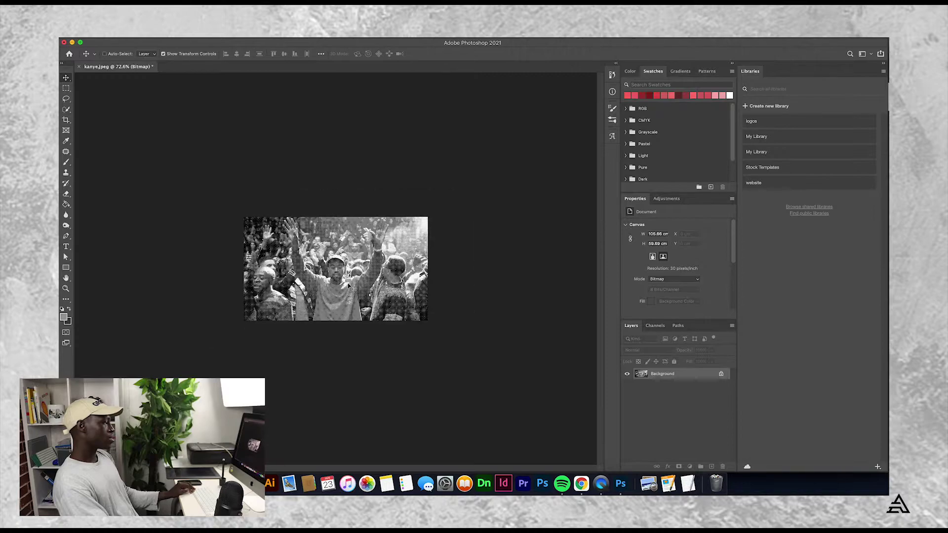
pyautogui.scroll(2, 351, 289)
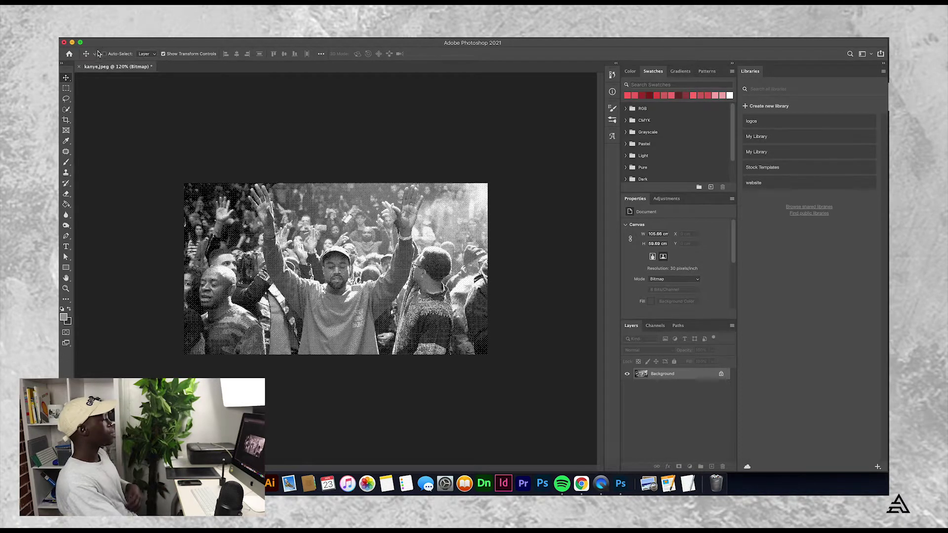
# Step: Export the halftone image to the Desktop as a PNG named 'kanye west'
pyautogui.click(121, 38)
pyautogui.moveTo(131, 144)
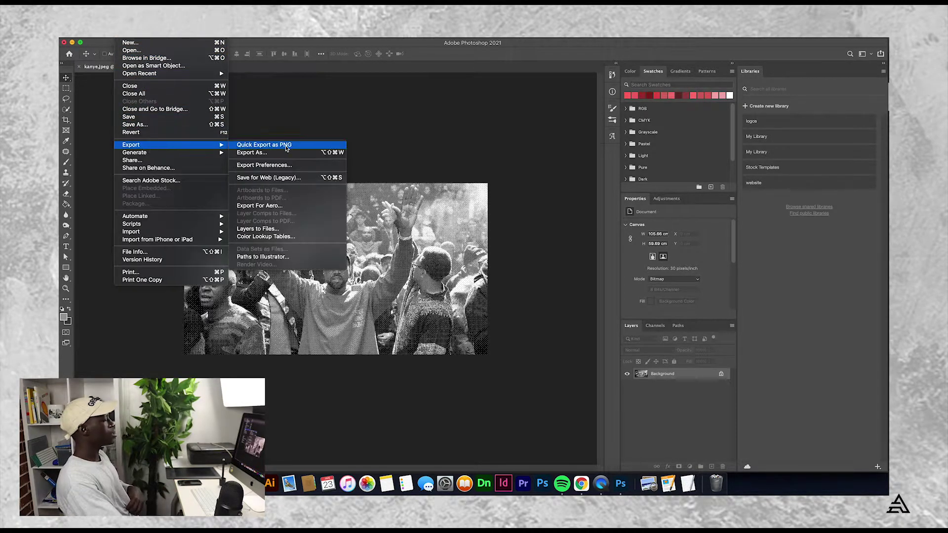
pyautogui.click(285, 147)
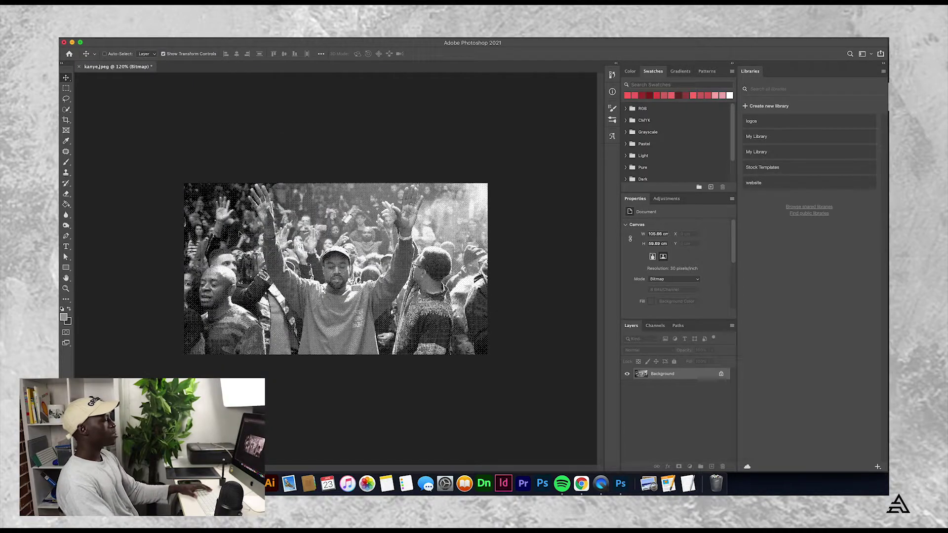
pyautogui.press('BackSpace')
pyautogui.write('k.png')
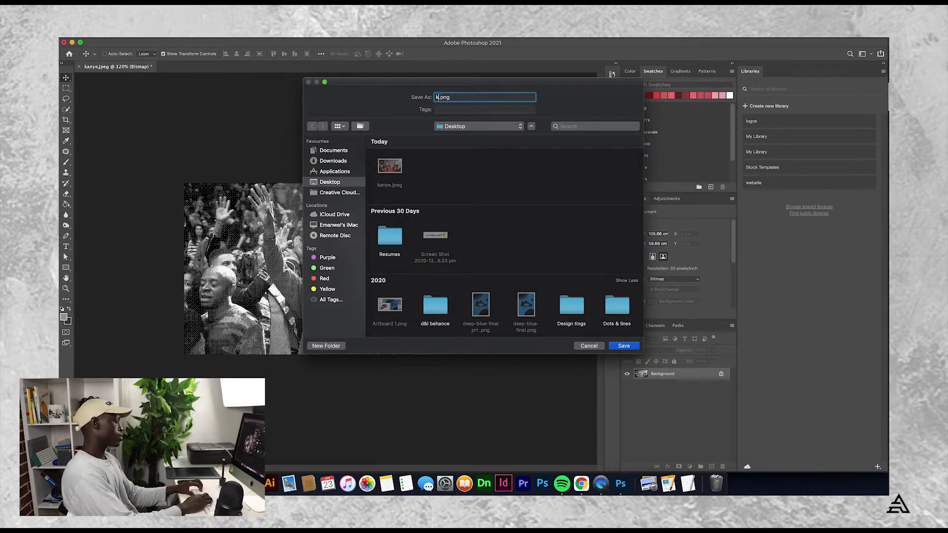
pyautogui.write('kanye we')
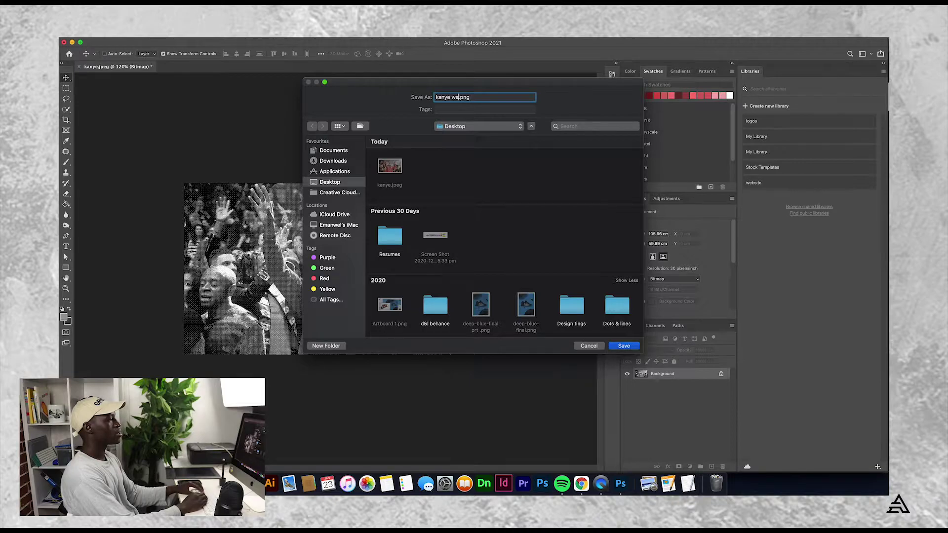
pyautogui.write('st')
pyautogui.press('Return')
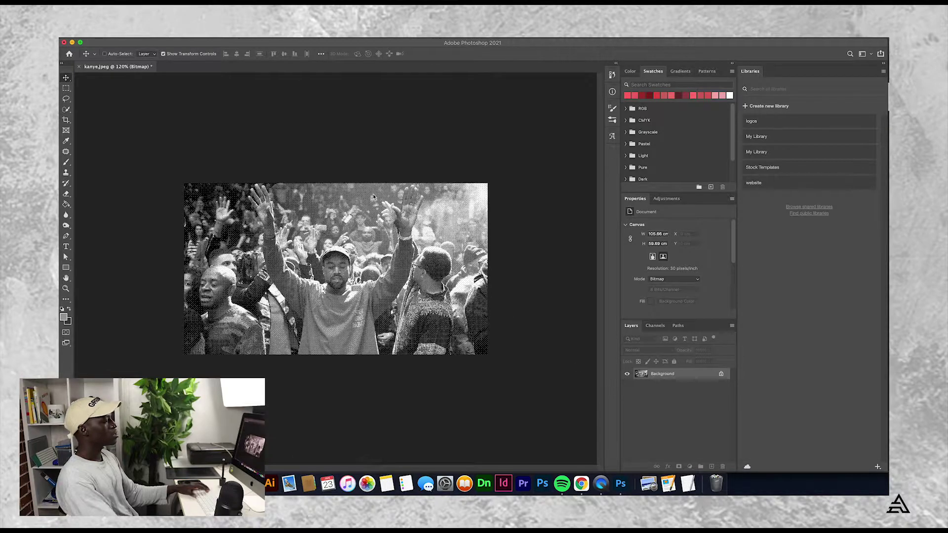
# Step: Open kanye west.png from the Desktop in Photoshop by dragging it from Finder
pyautogui.press('super+Tab')
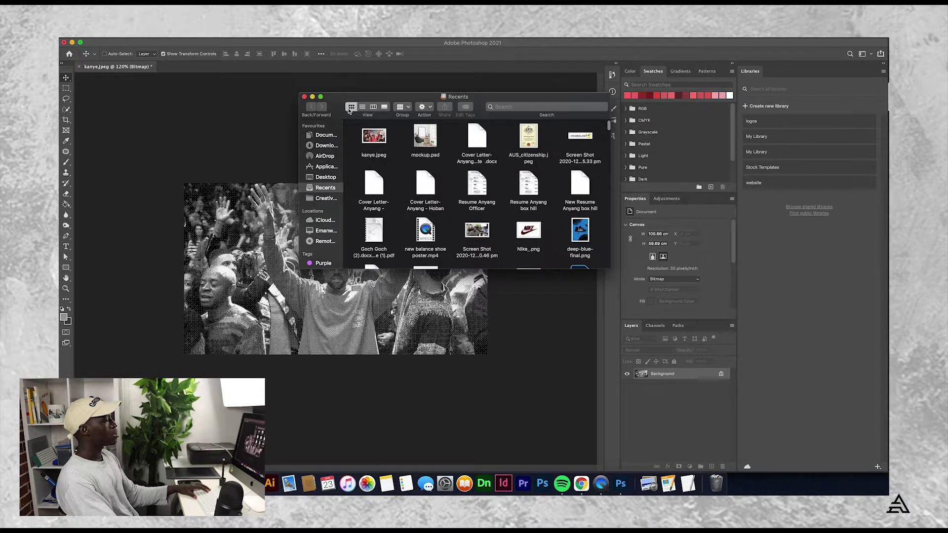
pyautogui.click(327, 177)
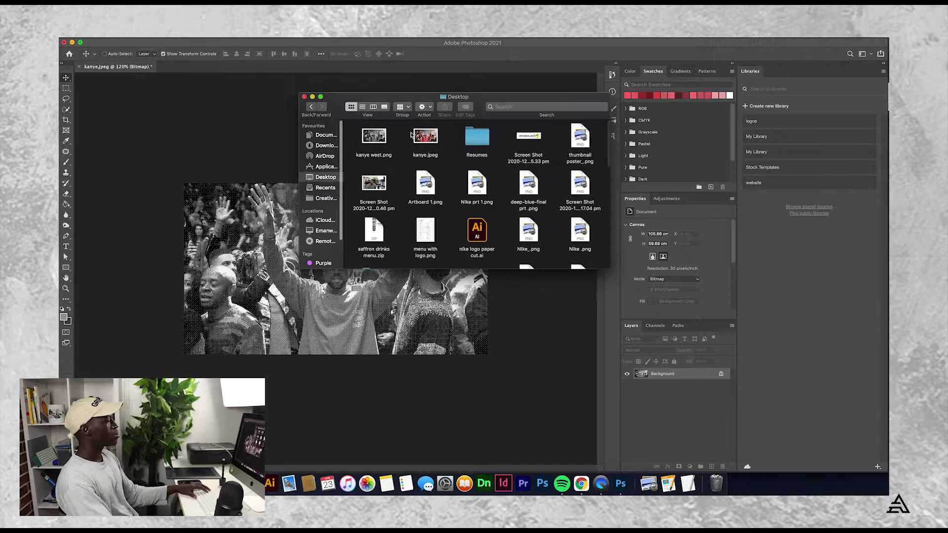
pyautogui.moveTo(374, 136); pyautogui.dragTo(619, 485)
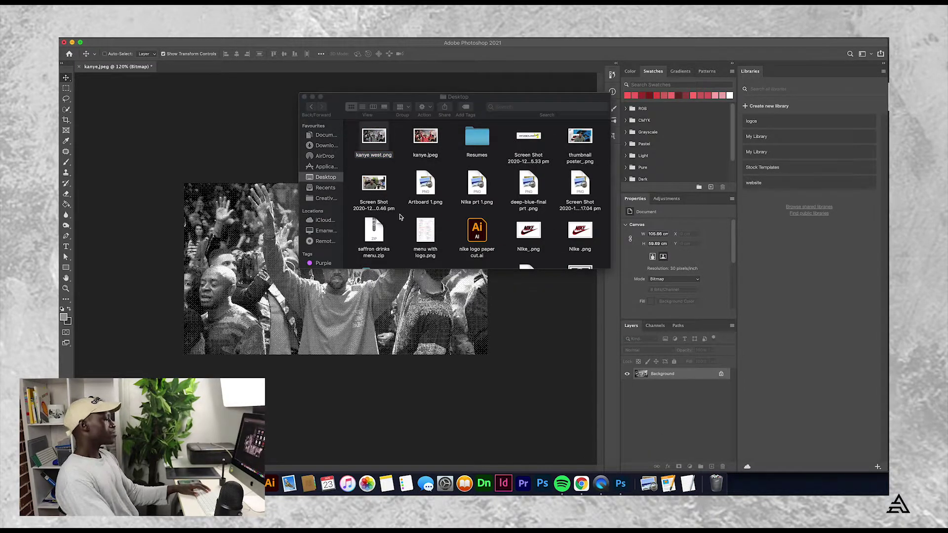
pyautogui.click(441, 273)
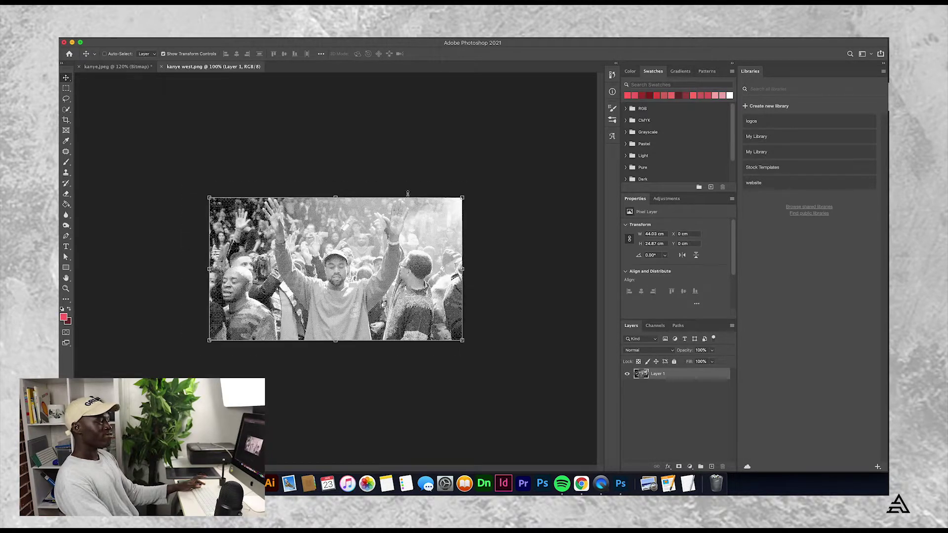
pyautogui.click(695, 446)
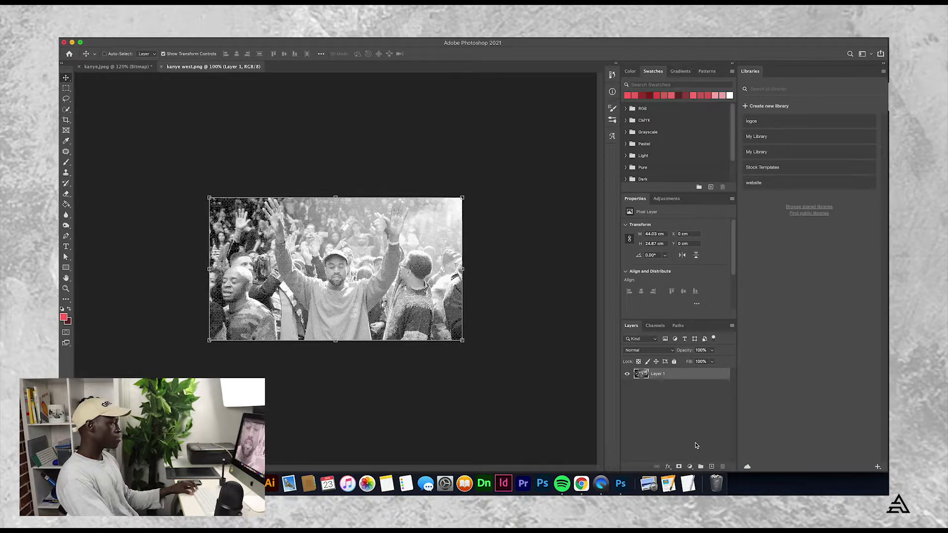
pyautogui.scroll(5, 349, 290)
pyautogui.scroll(-3, 350, 292)
pyautogui.scroll(2, 348, 293)
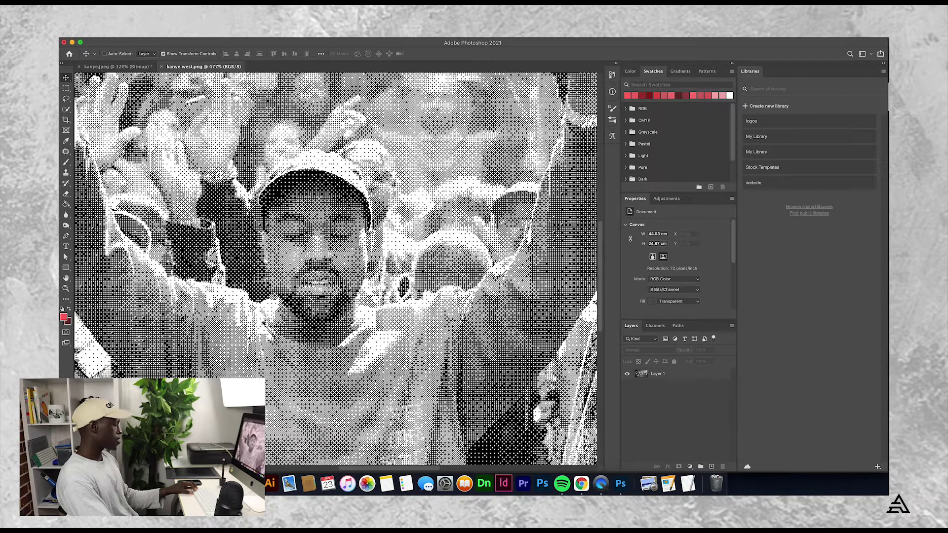
pyautogui.scroll(-2, 348, 292)
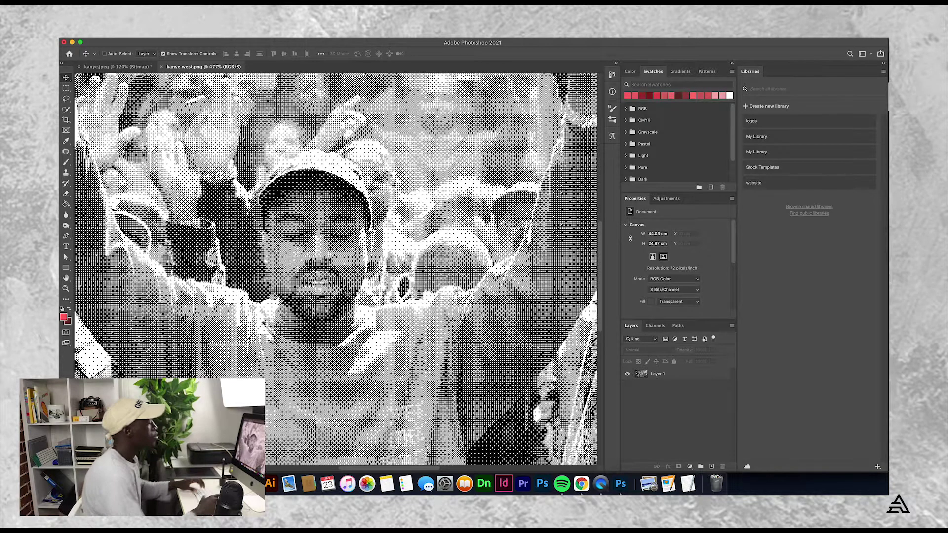
pyautogui.scroll(-2, 315, 297)
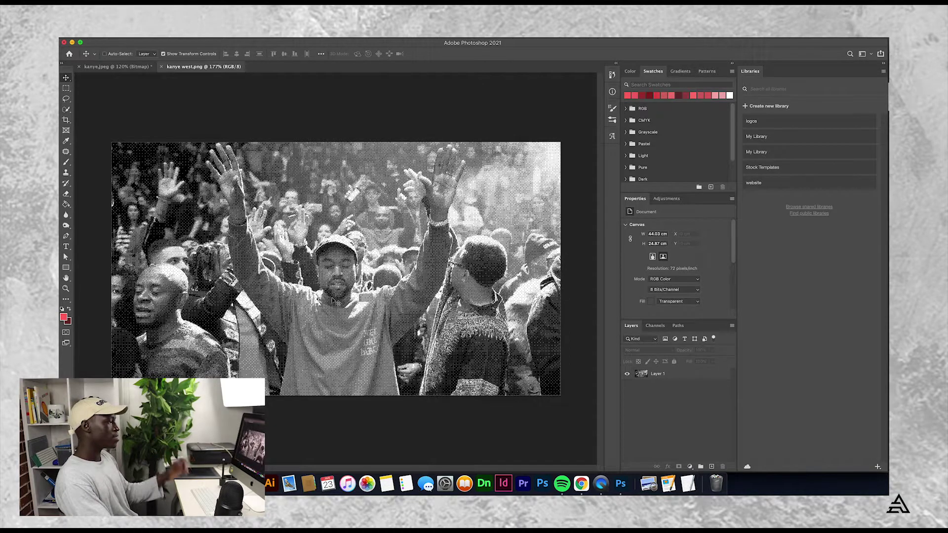
pyautogui.scroll(2, 343, 285)
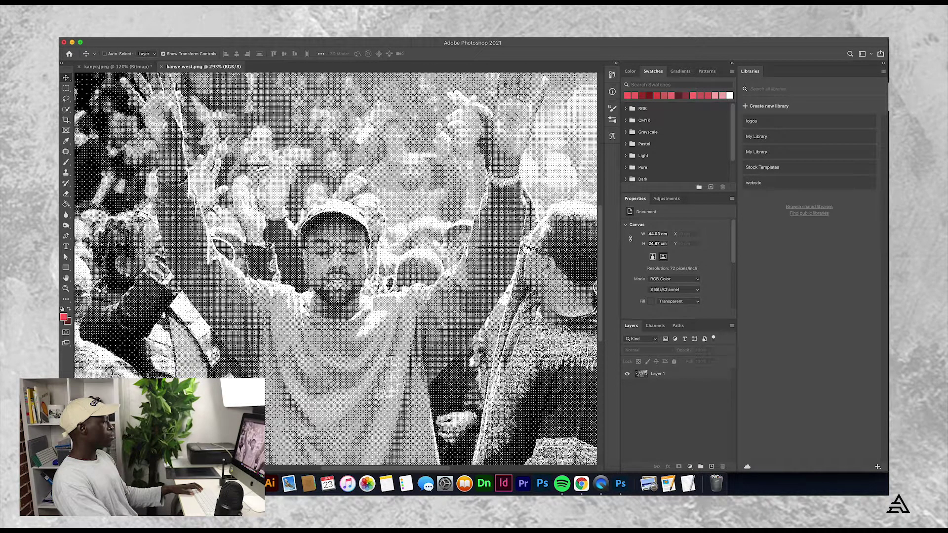
pyautogui.press('b')
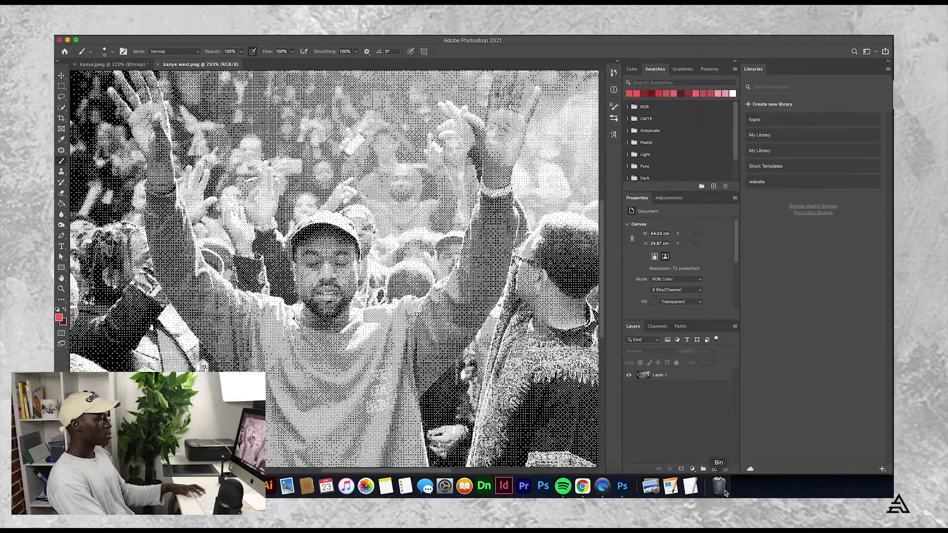
# Step: On a new layer, outline Kanye's sweater and arms in red and fill it solid
pyautogui.click(712, 467)
pyautogui.moveTo(145, 190)
pyautogui.mouseDown()
pyautogui.moveTo(178, 186)
pyautogui.moveTo(256, 295)
pyautogui.moveTo(289, 304)
pyautogui.moveTo(326, 333)
pyautogui.moveTo(355, 310)
pyautogui.moveTo(420, 300)
pyautogui.mouseUp()
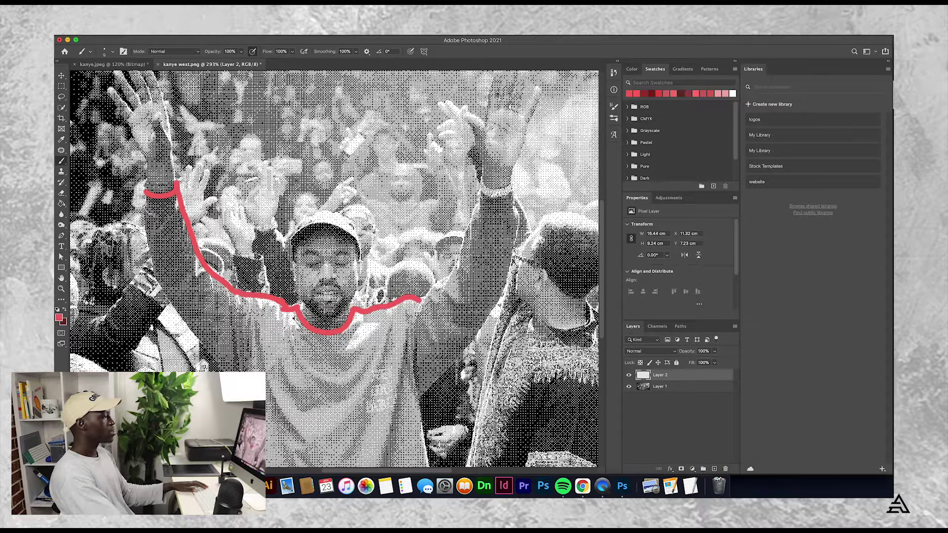
pyautogui.moveTo(478, 194)
pyautogui.mouseDown()
pyautogui.moveTo(507, 201)
pyautogui.moveTo(516, 248)
pyautogui.moveTo(495, 312)
pyautogui.moveTo(420, 396)
pyautogui.mouseUp()
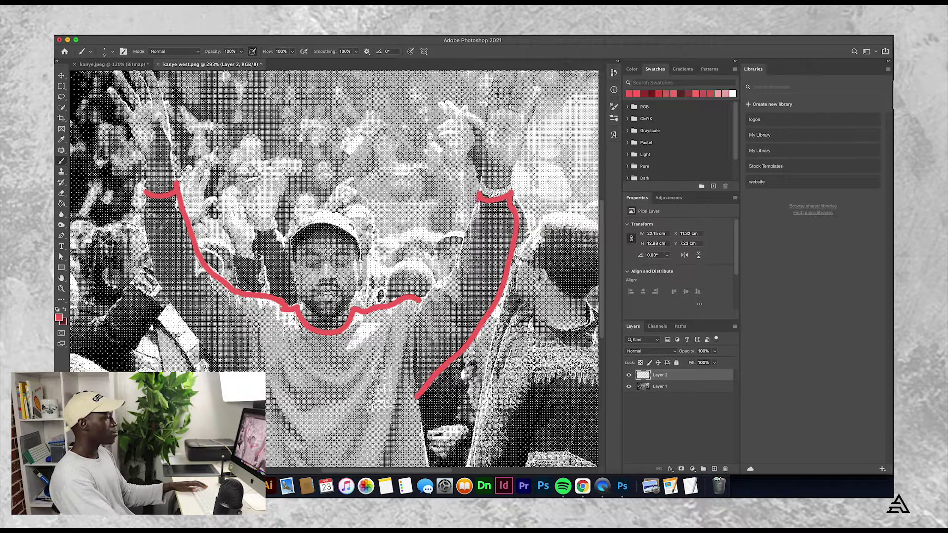
pyautogui.moveTo(475, 219)
pyautogui.mouseDown()
pyautogui.moveTo(446, 284)
pyautogui.moveTo(422, 301)
pyautogui.mouseUp()
pyautogui.moveTo(147, 195)
pyautogui.mouseDown()
pyautogui.moveTo(146, 243)
pyautogui.moveTo(182, 315)
pyautogui.moveTo(225, 369)
pyautogui.mouseUp()
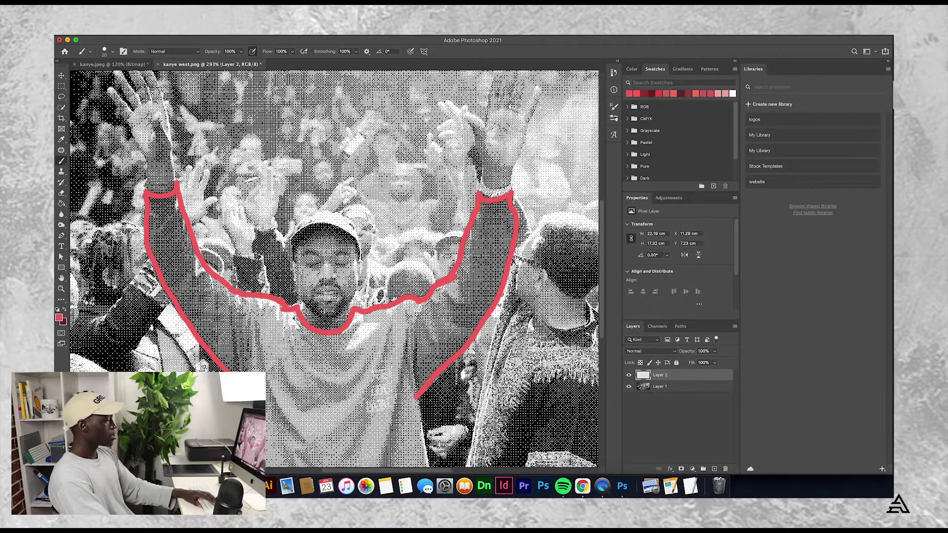
pyautogui.moveTo(412, 392)
pyautogui.mouseDown()
pyautogui.moveTo(424, 464)
pyautogui.moveTo(268, 464)
pyautogui.mouseUp()
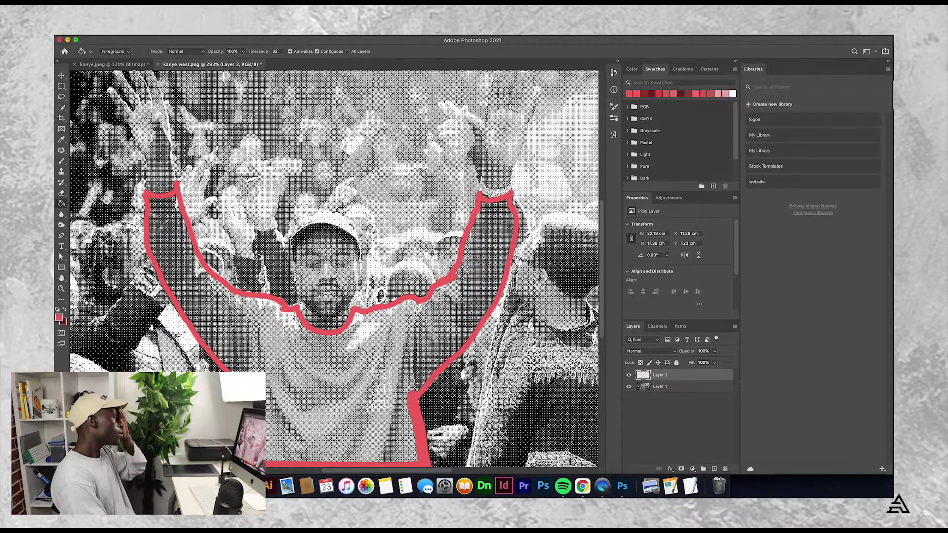
pyautogui.hotkey('alt', 'BackSpace')
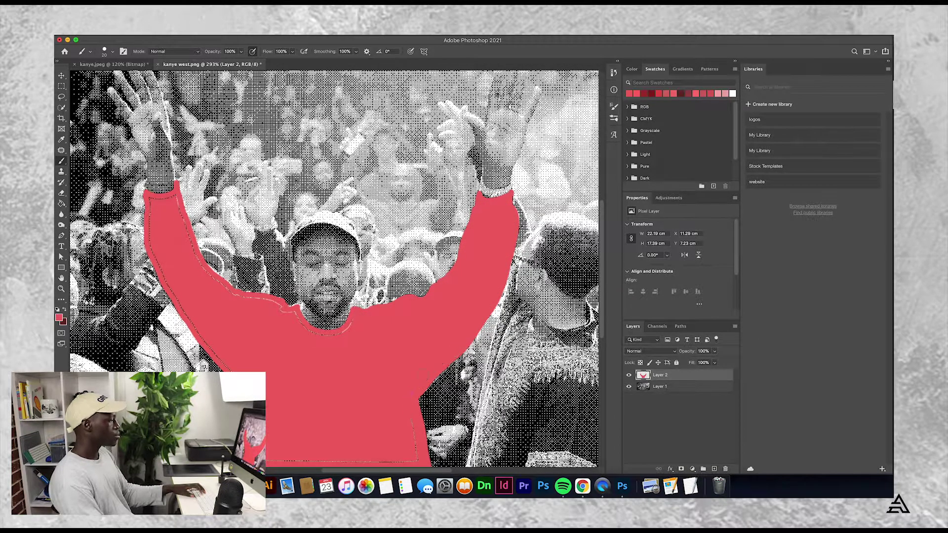
pyautogui.scroll(5, 351, 273)
pyautogui.scroll(-10, 351, 273)
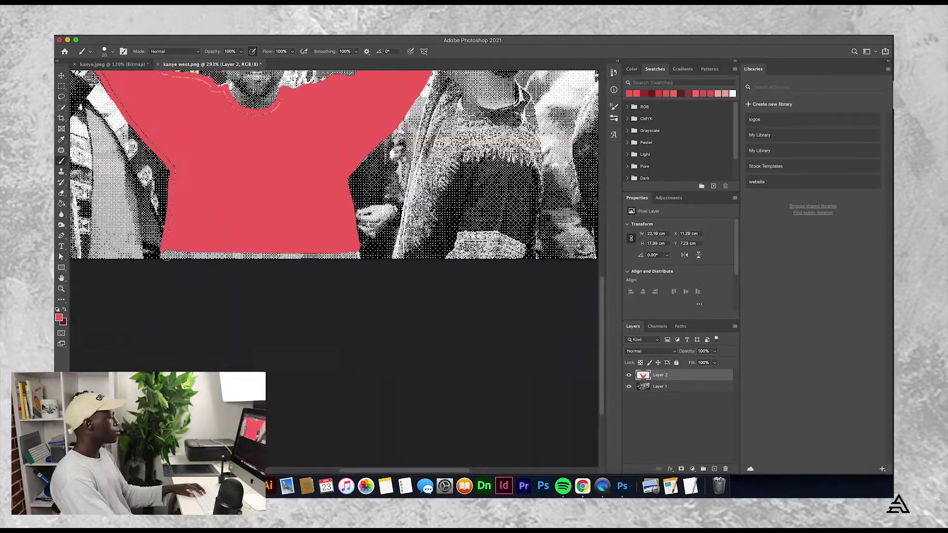
pyautogui.scroll(3, 178, 269)
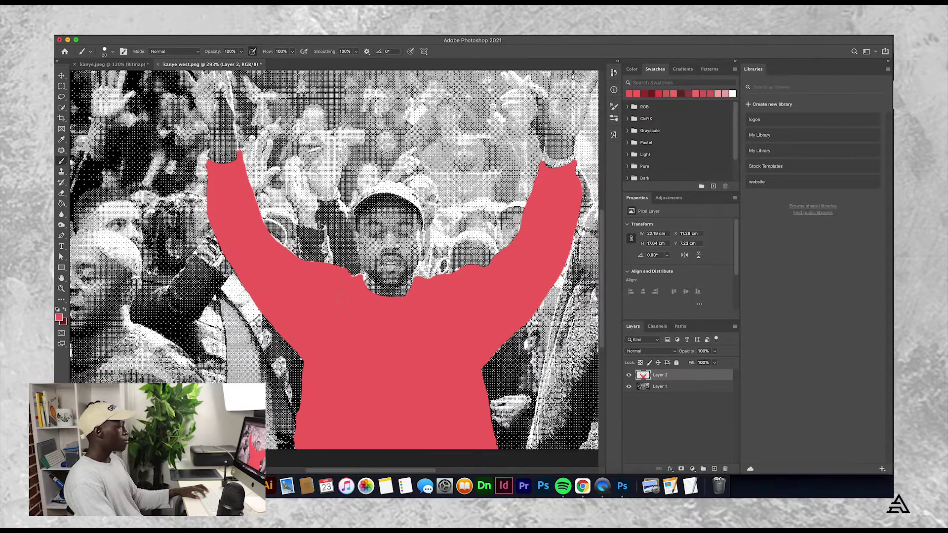
pyautogui.press('v')
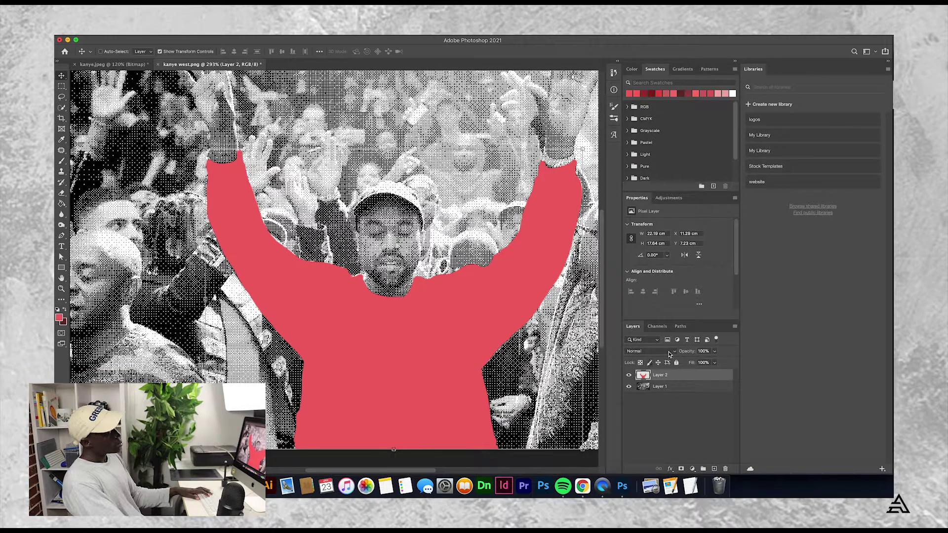
# Step: Set the red layer to Multiply and touch up red paint along both sleeves
pyautogui.click(674, 353)
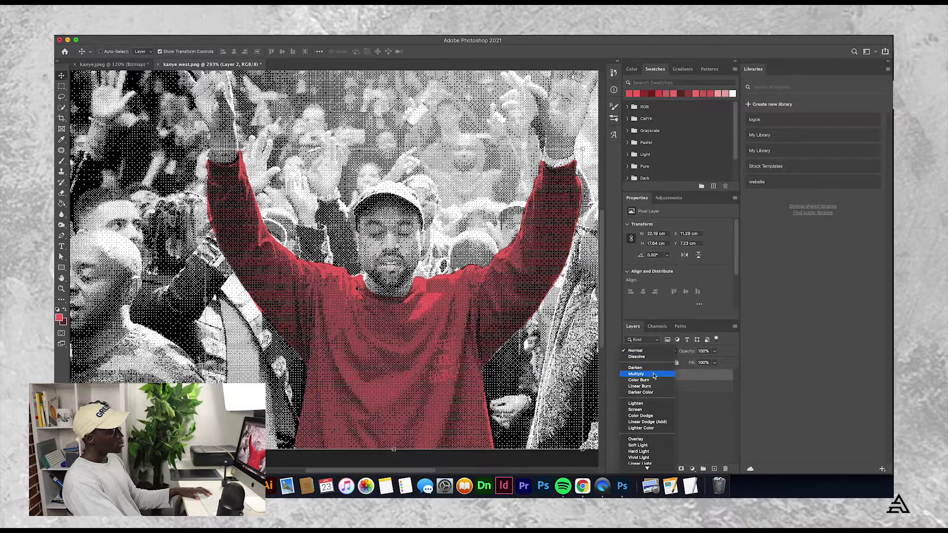
pyautogui.click(638, 374)
pyautogui.scroll(3, 333, 267)
pyautogui.hscroll(4, 333, 267)
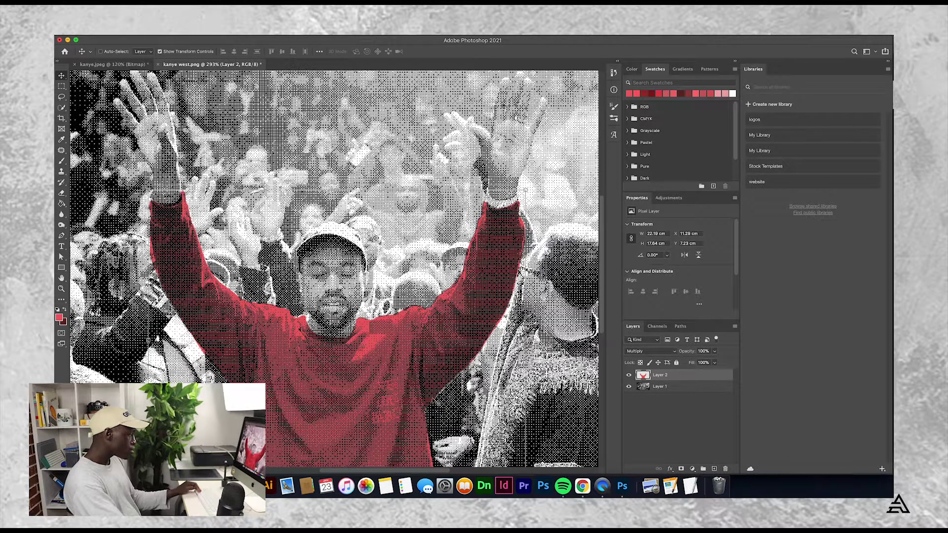
pyautogui.scroll(-1, 441, 383)
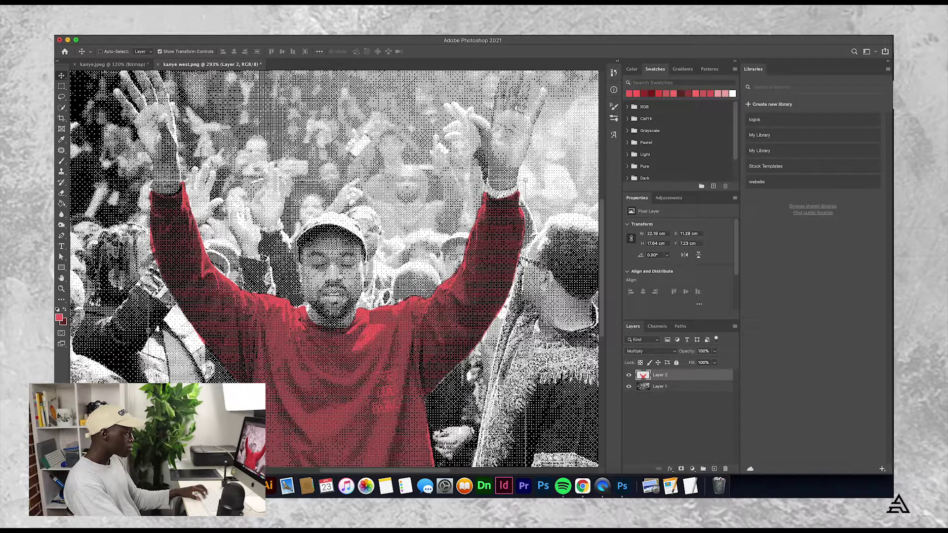
pyautogui.press('b')
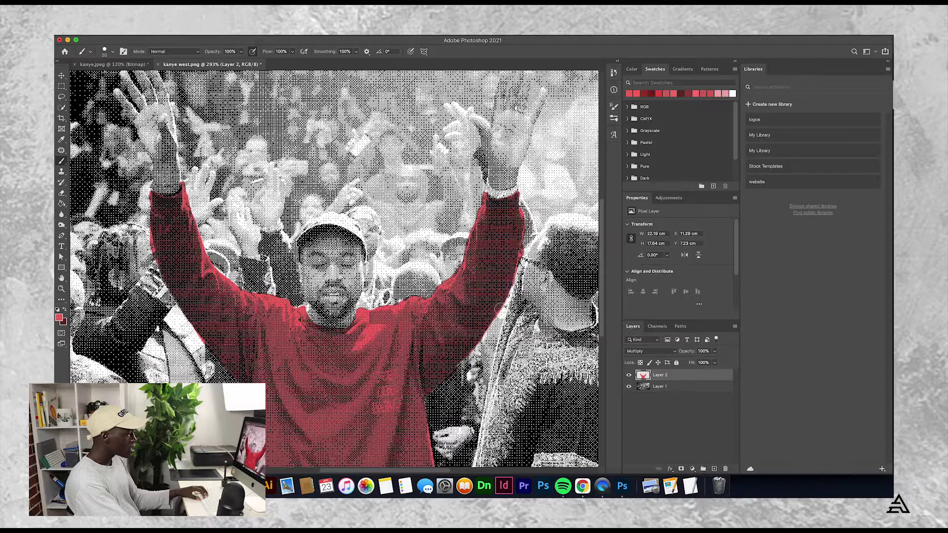
pyautogui.moveTo(490, 320); pyautogui.dragTo(434, 379)
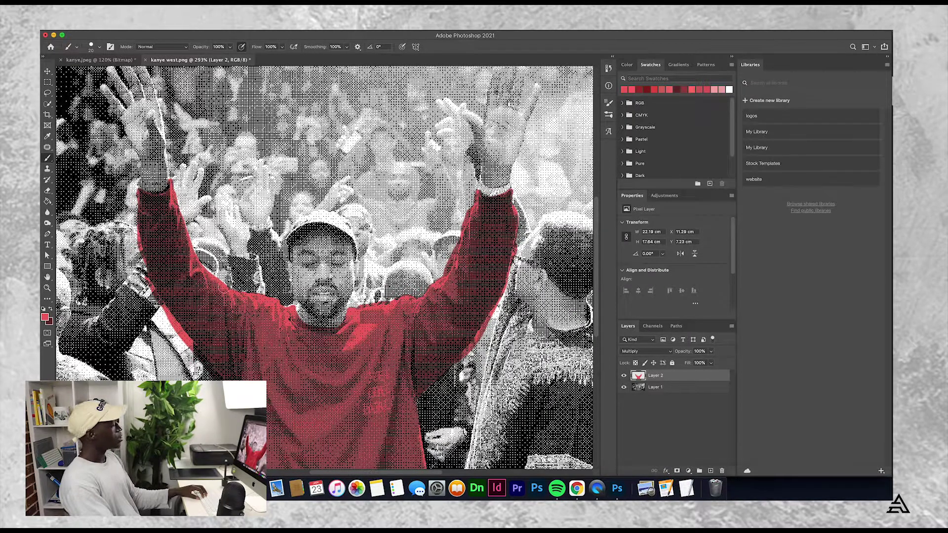
pyautogui.moveTo(176, 200)
pyautogui.mouseDown()
pyautogui.moveTo(184, 261)
pyautogui.moveTo(295, 328)
pyautogui.moveTo(363, 315)
pyautogui.mouseUp()
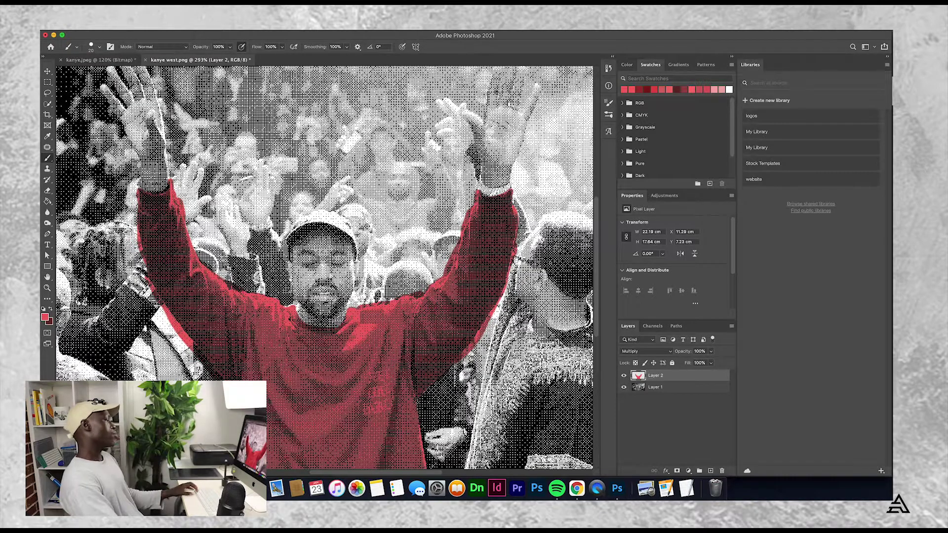
pyautogui.scroll(2, 413, 329)
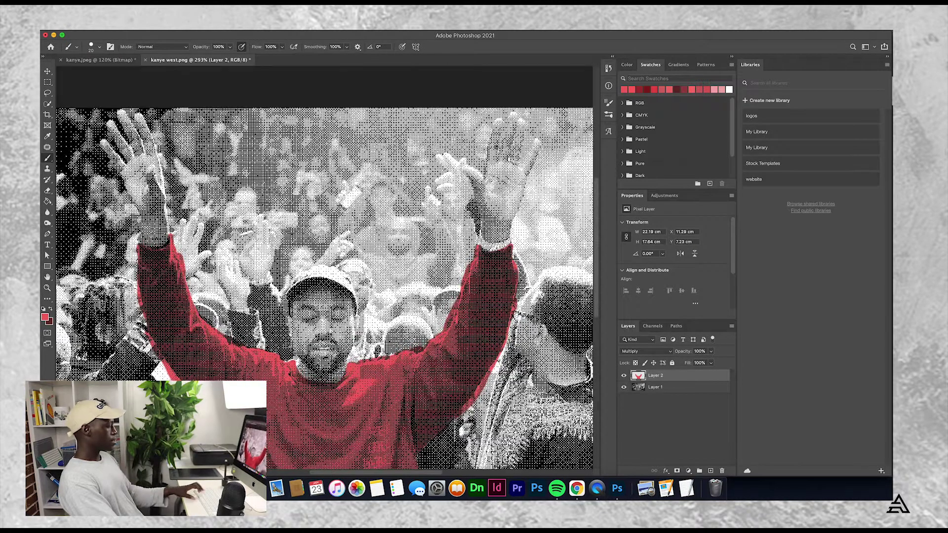
# Step: Add a layer mask to the red layer and brush away stray red along the arm
pyautogui.press('v')
pyautogui.scroll(-5, 362, 352)
pyautogui.scroll(-3, 361, 351)
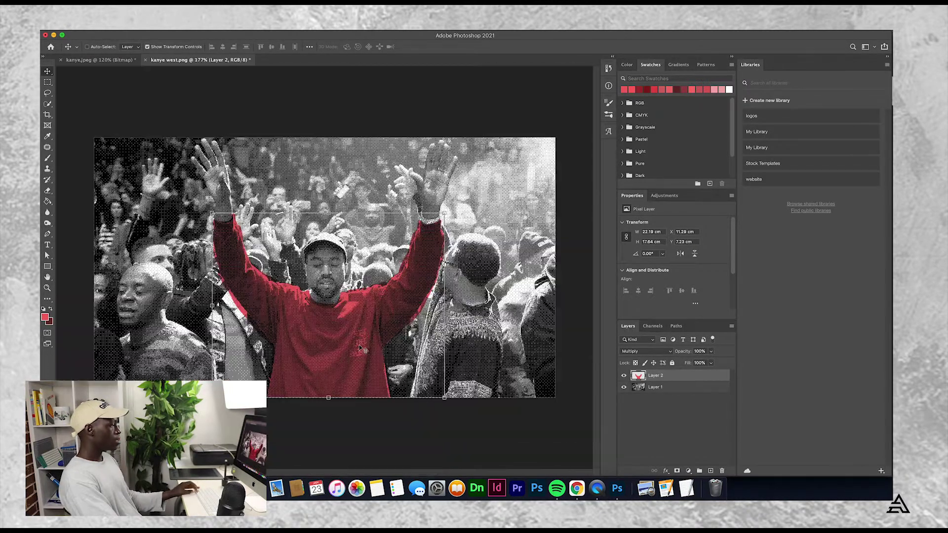
pyautogui.scroll(2, 359, 345)
pyautogui.scroll(-1, 358, 334)
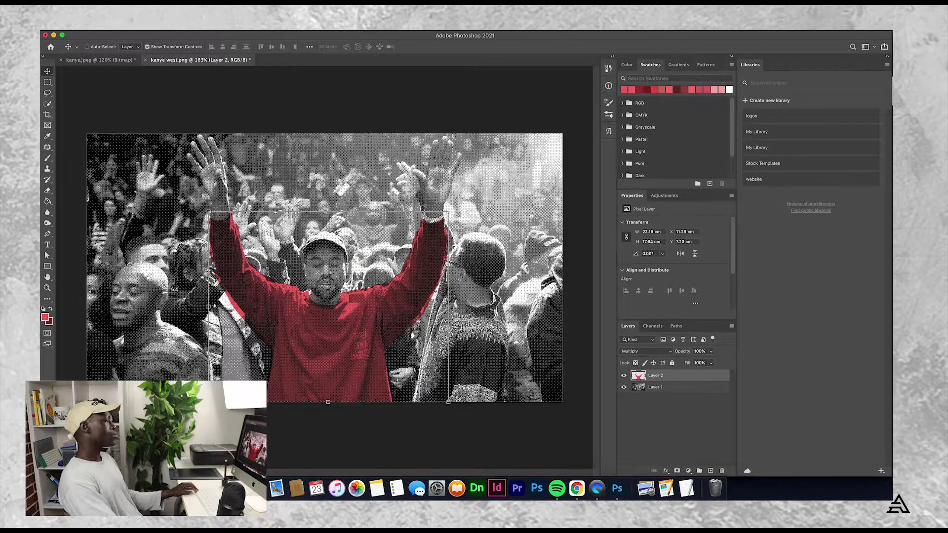
pyautogui.click(677, 471)
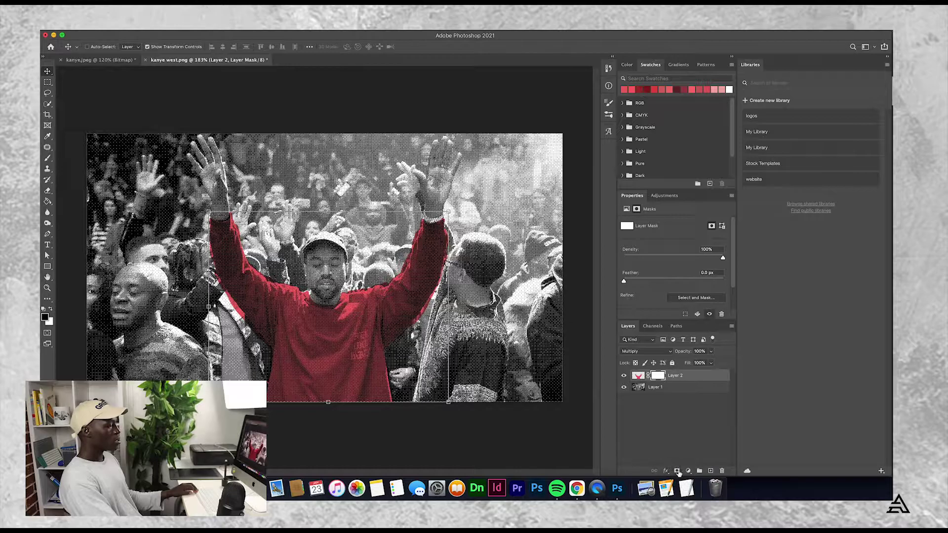
pyautogui.scroll(5, 230, 322)
pyautogui.scroll(-2, 231, 321)
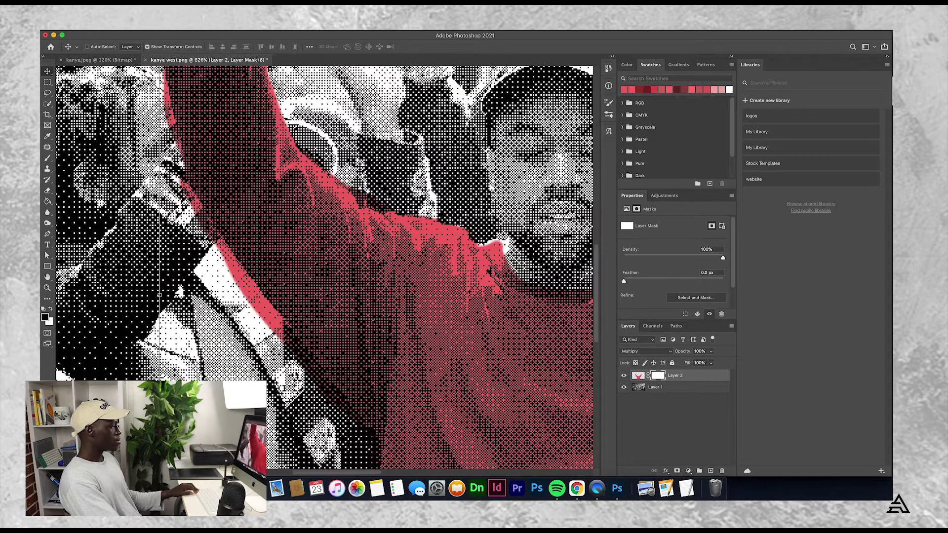
pyautogui.press('b')
pyautogui.moveTo(216, 247); pyautogui.dragTo(284, 414)
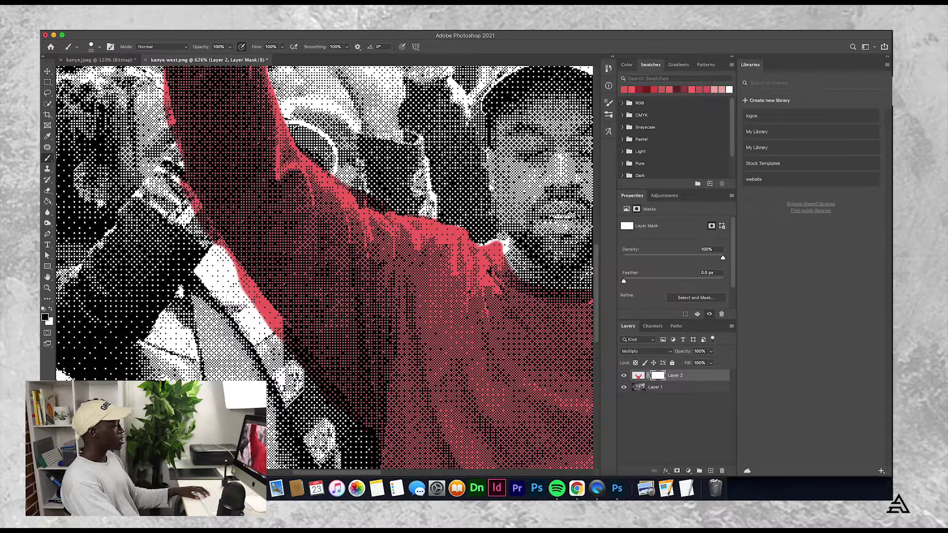
pyautogui.moveTo(248, 295); pyautogui.dragTo(286, 363)
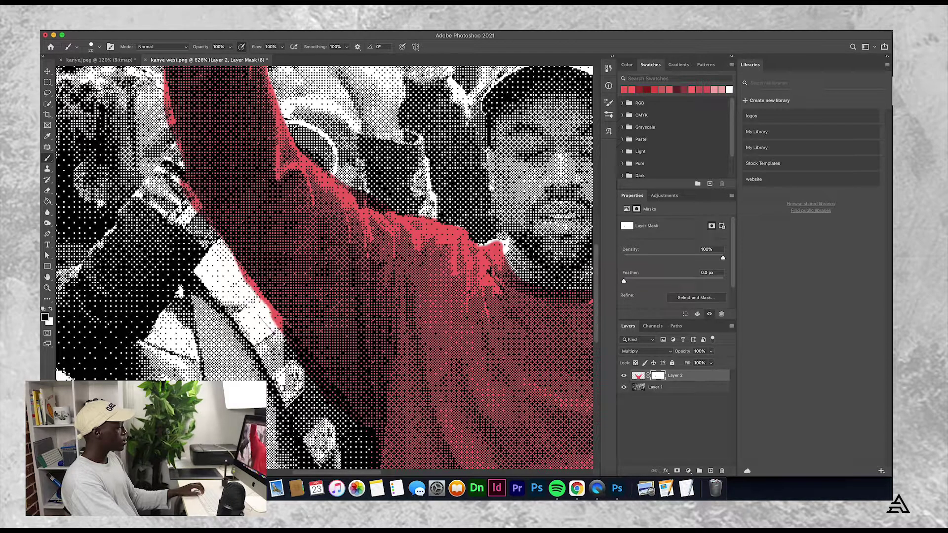
pyautogui.moveTo(271, 317); pyautogui.dragTo(284, 334)
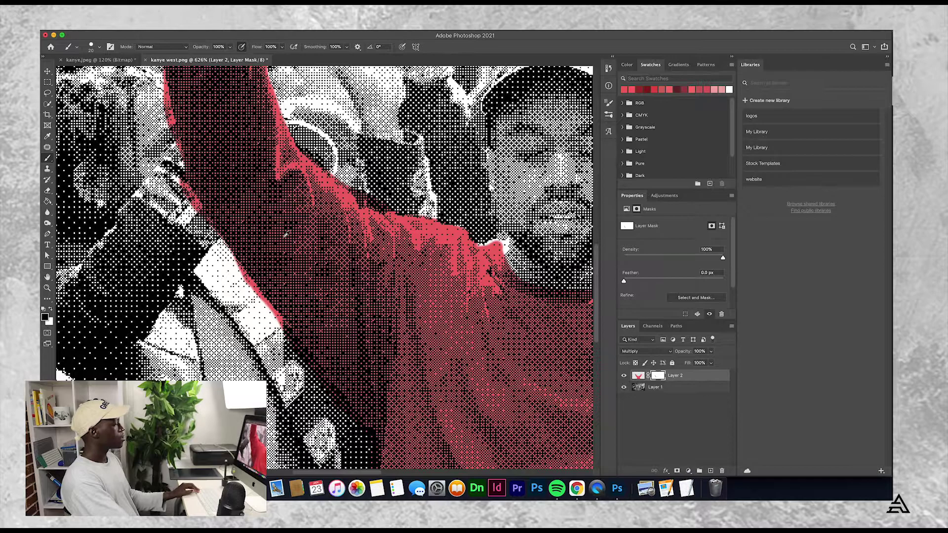
pyautogui.press('super+0')
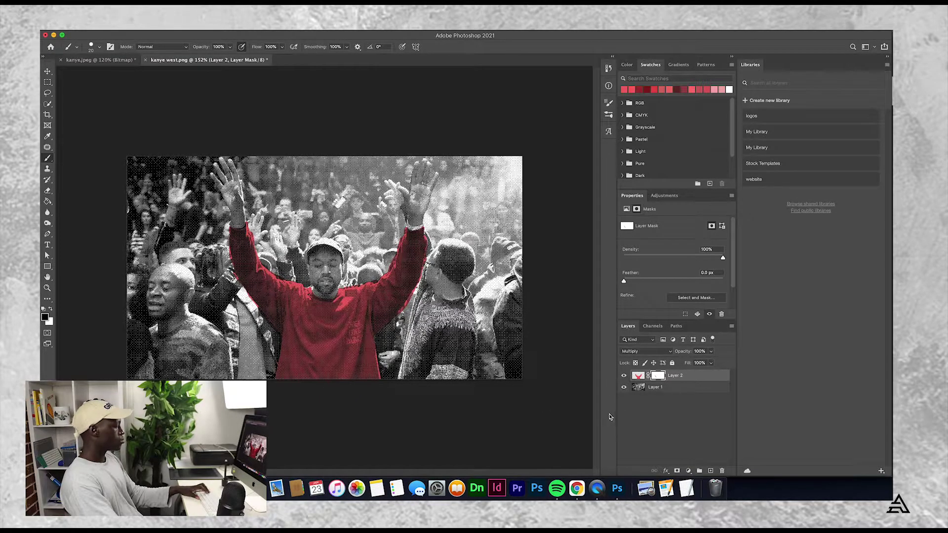
# Step: Quick-export the red-sweater image as kanye west.png, replacing the Desktop file
pyautogui.press('v')
pyautogui.click(529, 406)
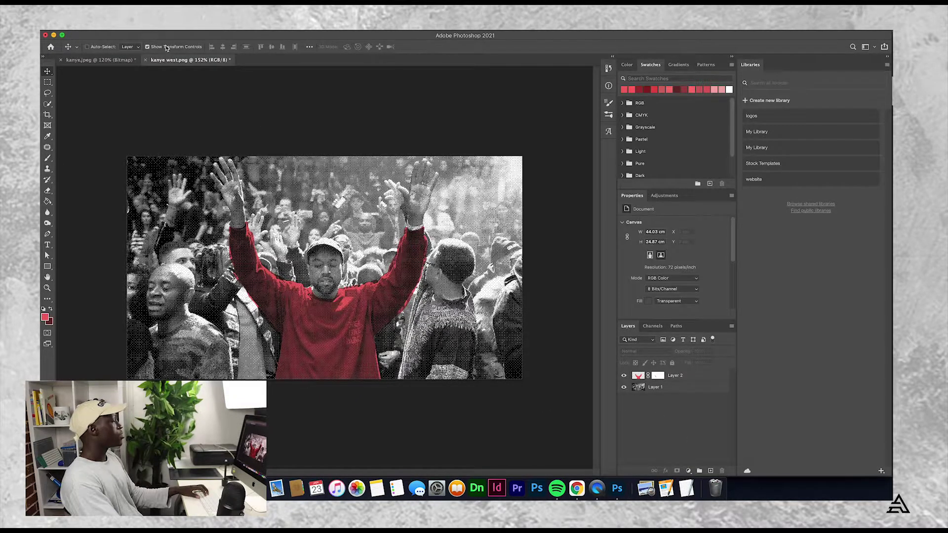
pyautogui.click(106, 30)
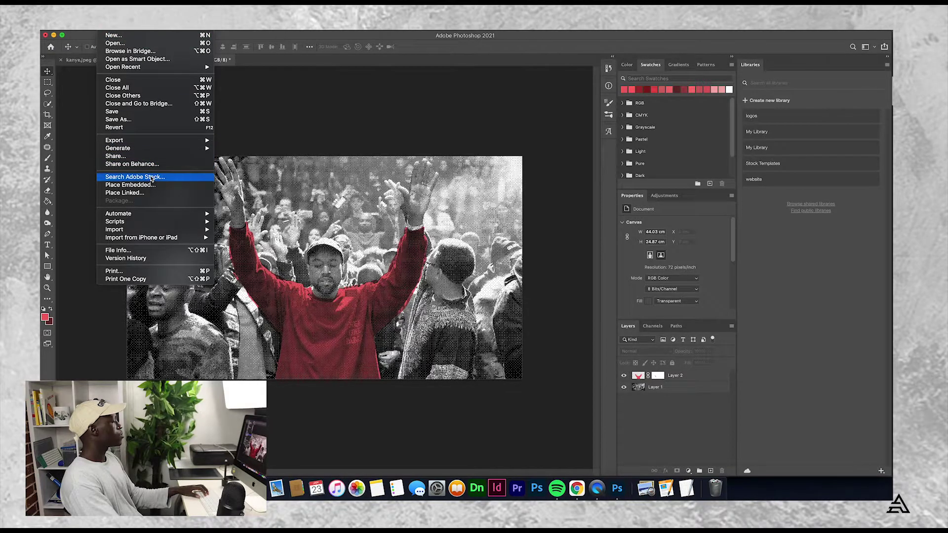
pyautogui.moveTo(115, 140)
pyautogui.click(269, 142)
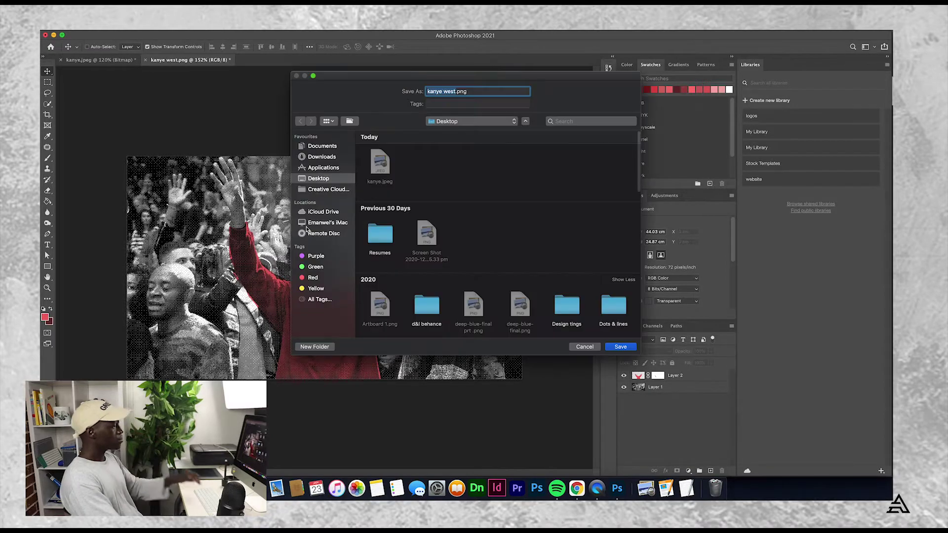
pyautogui.press('Return')
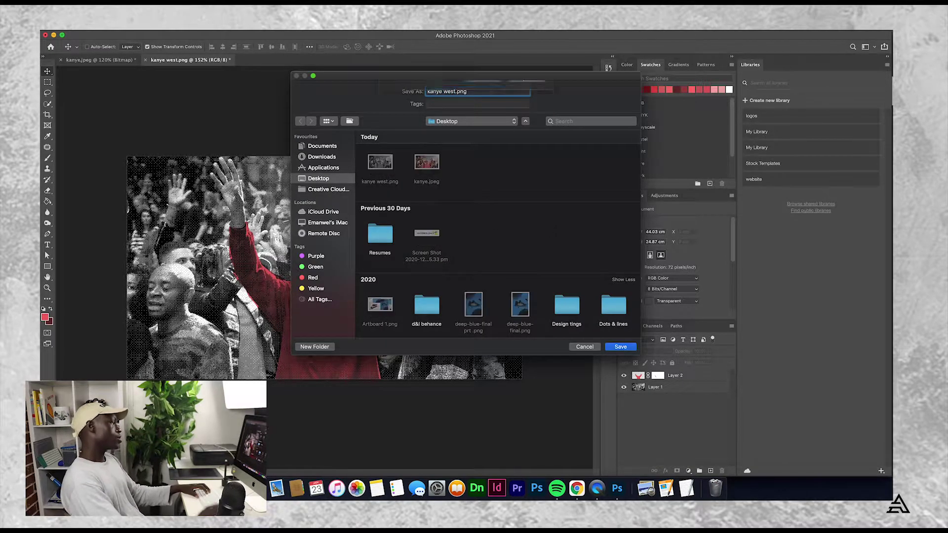
pyautogui.click(524, 128)
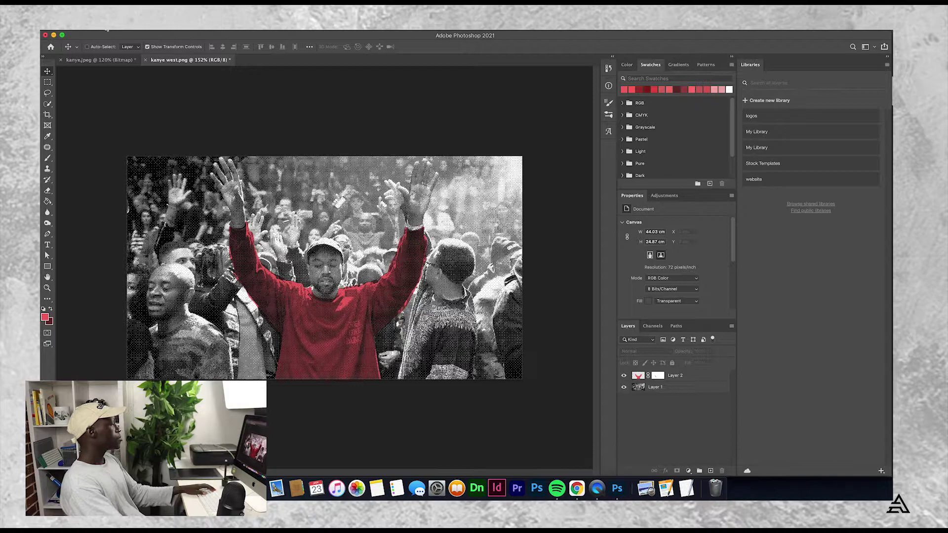
# Step: Open mockup.psd from the Open Recent list
pyautogui.click(113, 26)
pyautogui.moveTo(124, 67)
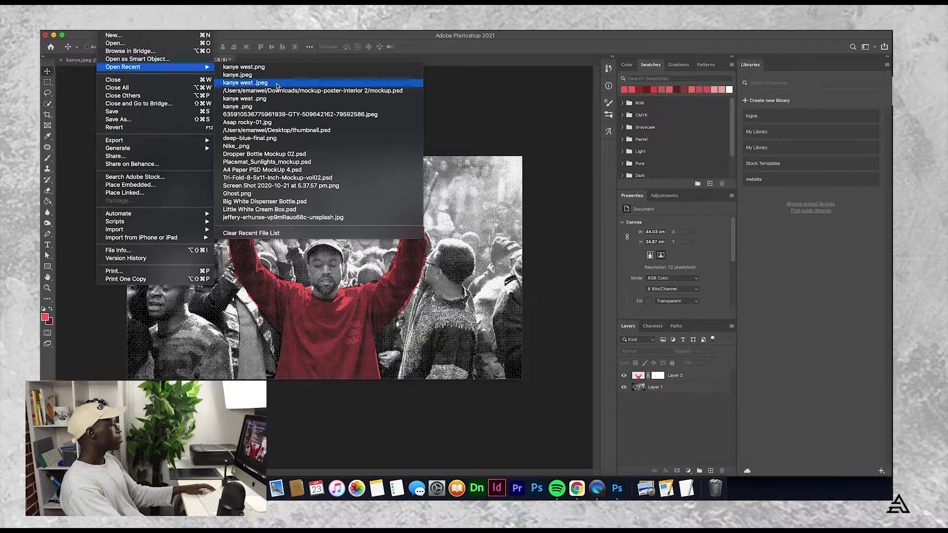
pyautogui.click(277, 90)
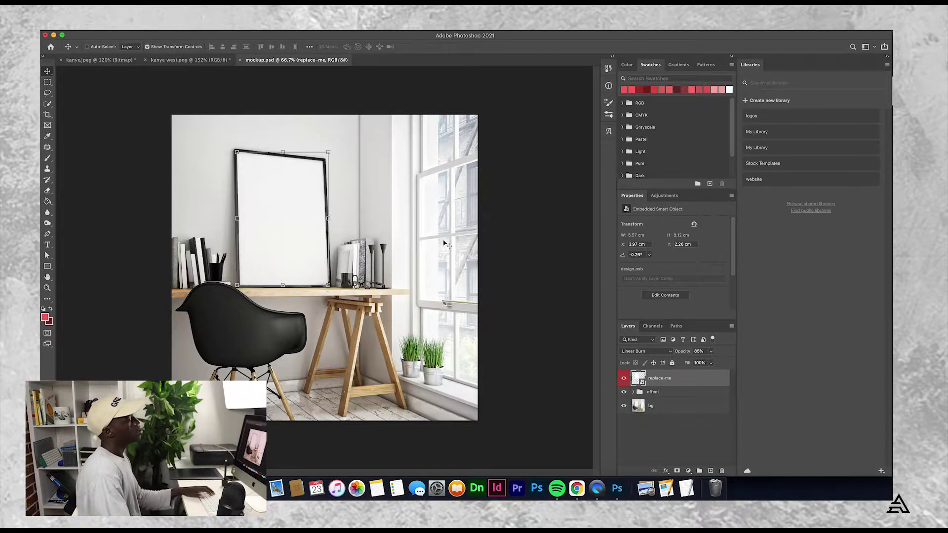
# Step: Open the replace-me smart object and drop kanye west.png from Finder onto it
pyautogui.doubleClick(642, 383)
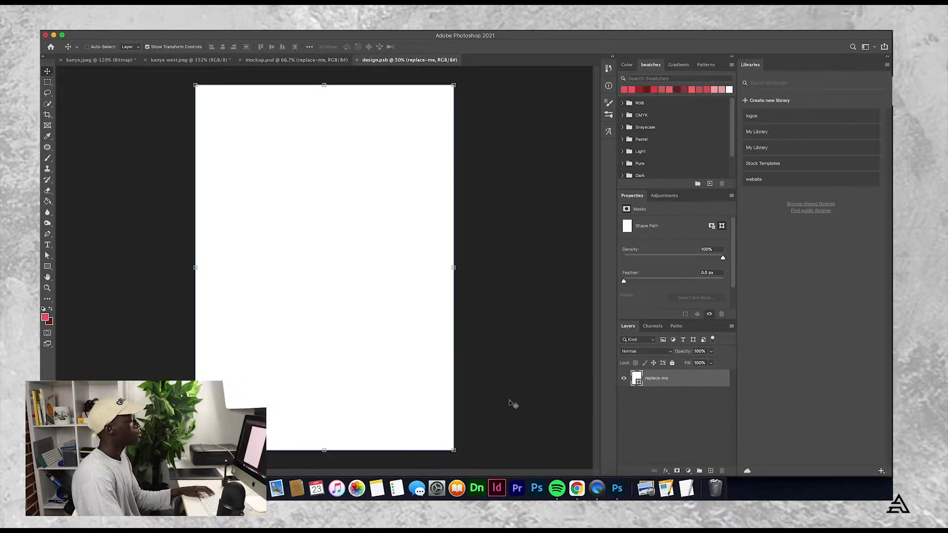
pyautogui.press('super+Tab')
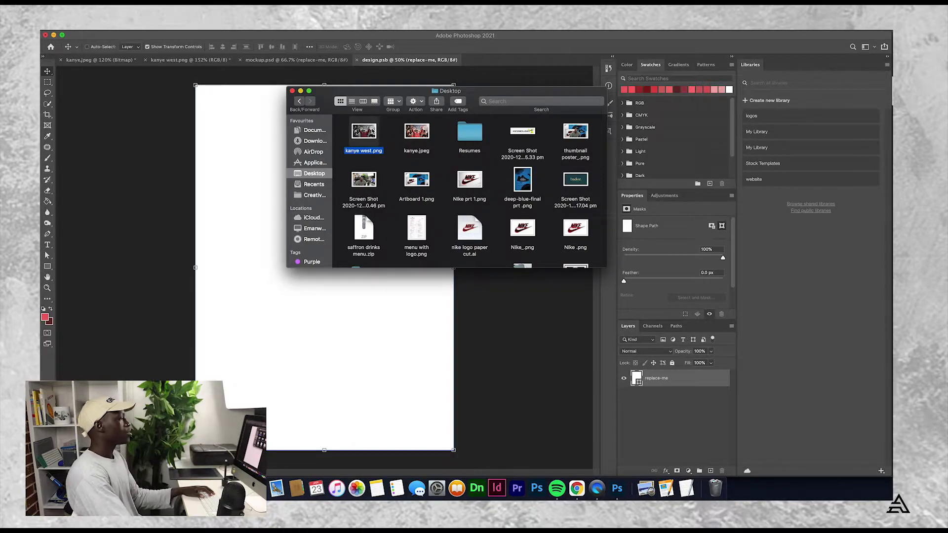
pyautogui.moveTo(373, 133); pyautogui.dragTo(250, 349)
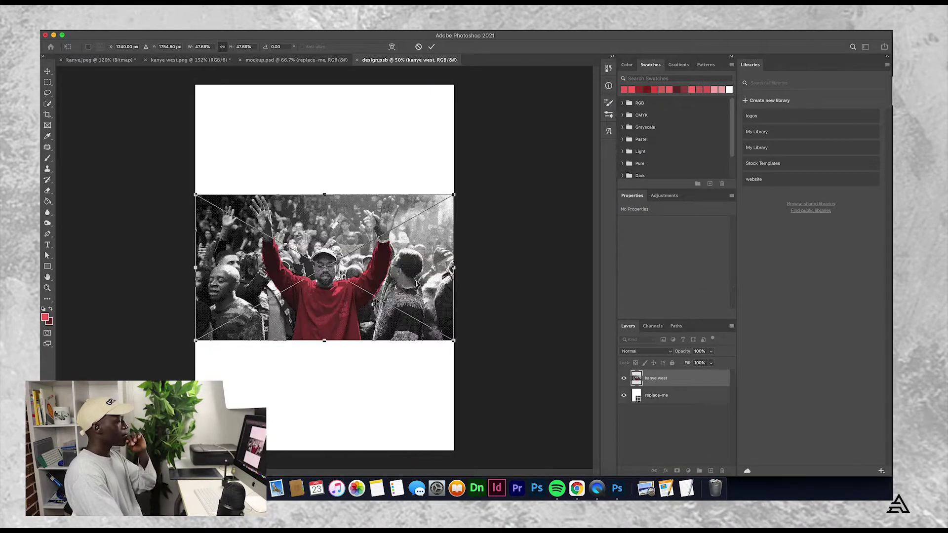
# Step: Scale up and position the Kanye image to fill the page, then save the design
pyautogui.moveTo(454, 338)
pyautogui.mouseDown()
pyautogui.moveTo(583, 455)
pyautogui.moveTo(630, 459)
pyautogui.mouseUp()
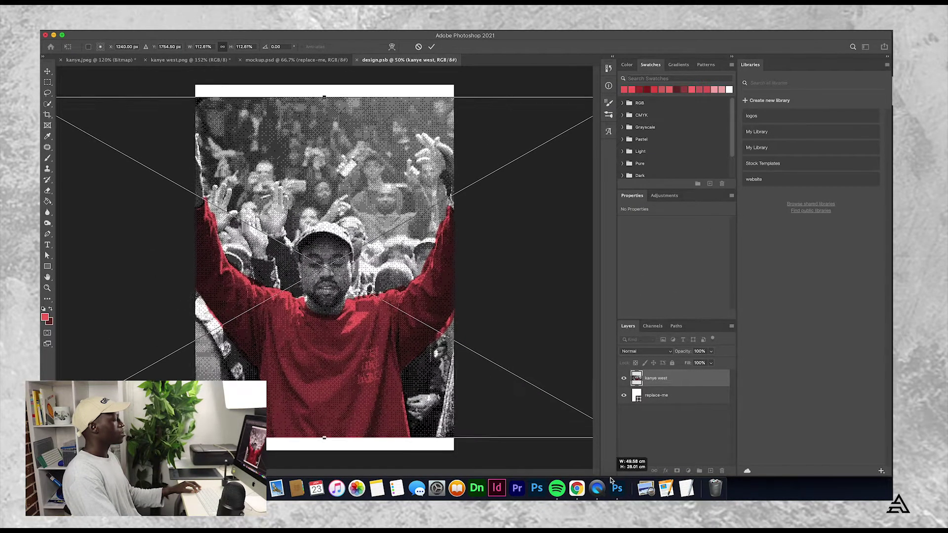
pyautogui.moveTo(304, 342); pyautogui.dragTo(211, 326)
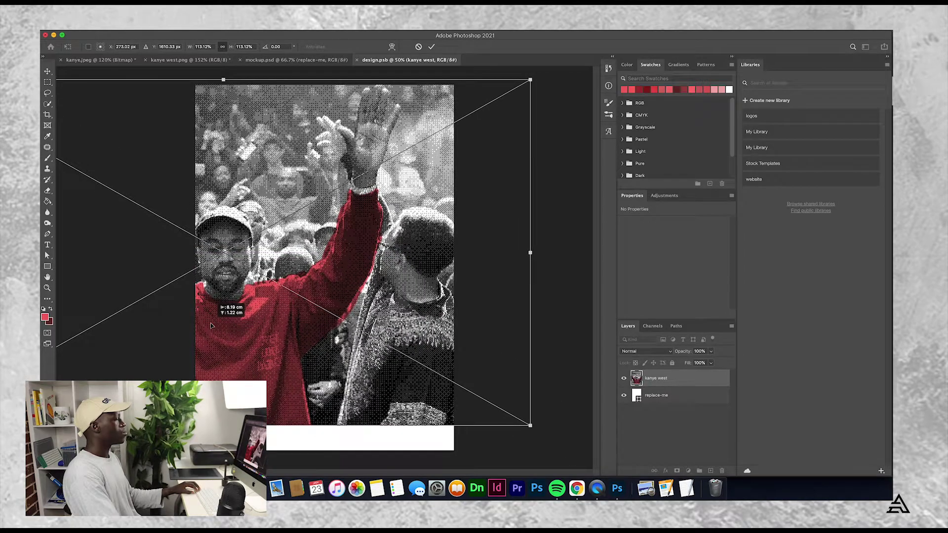
pyautogui.moveTo(531, 427); pyautogui.dragTo(577, 451)
pyautogui.moveTo(382, 358); pyautogui.dragTo(391, 385)
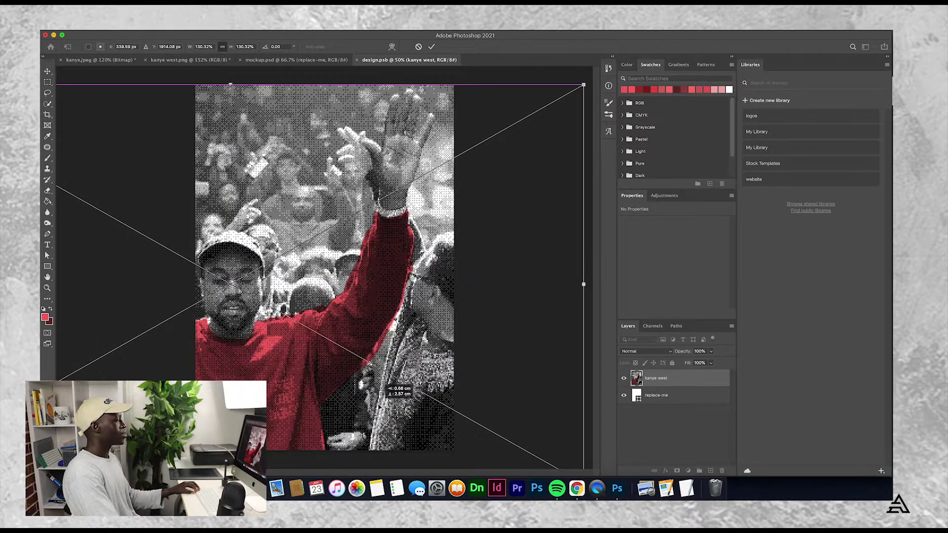
pyautogui.moveTo(392, 385); pyautogui.dragTo(387, 384)
pyautogui.press('Return')
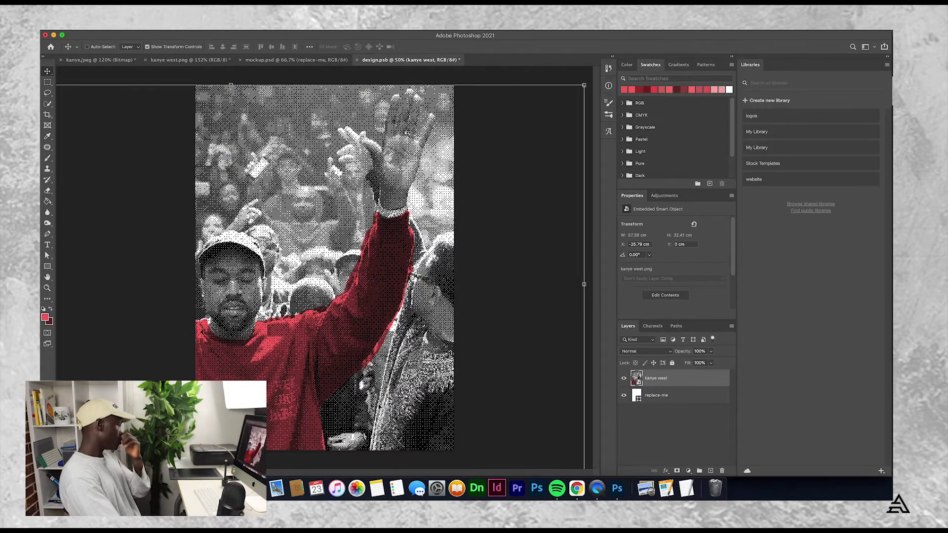
pyautogui.hotkey('ctrl', 's')
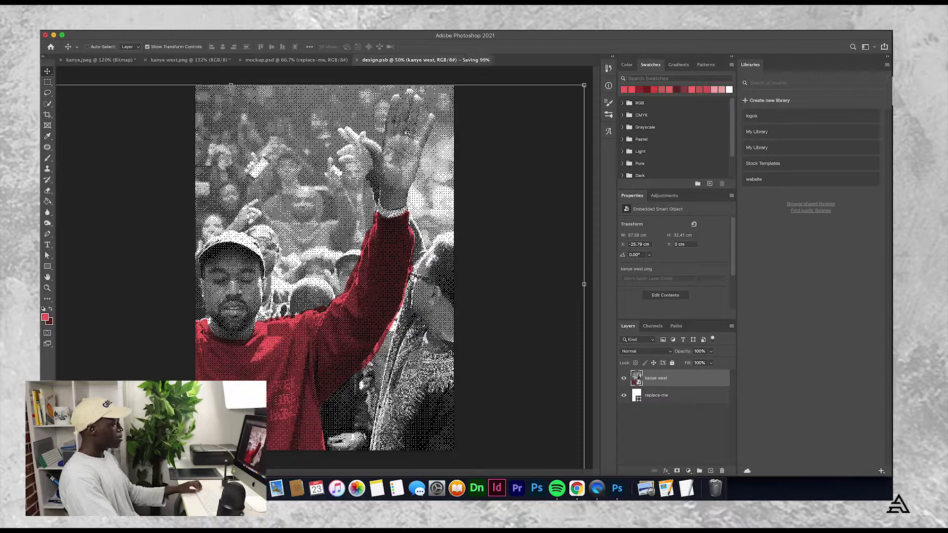
# Step: Switch back to mockup.psd to see the red-sweater Kanye halftone in the desk frame
pyautogui.click(297, 60)
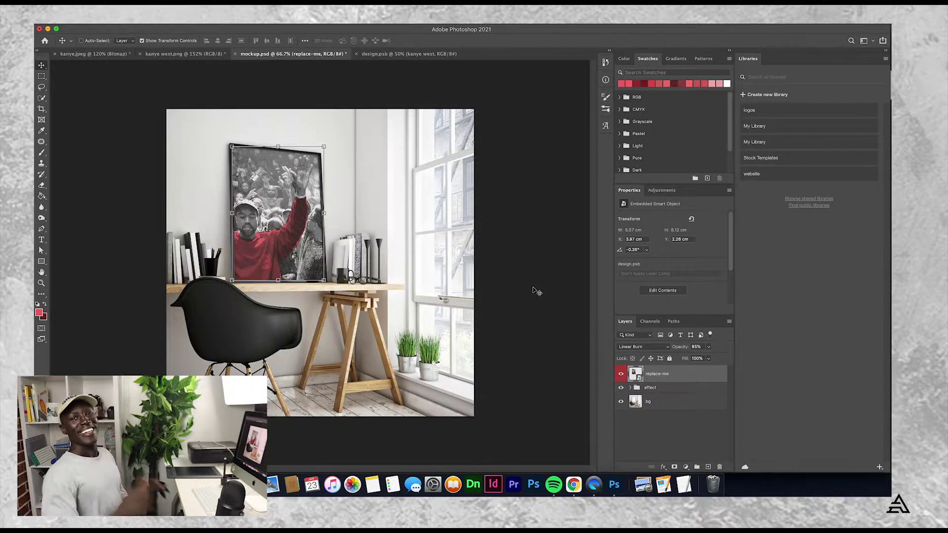